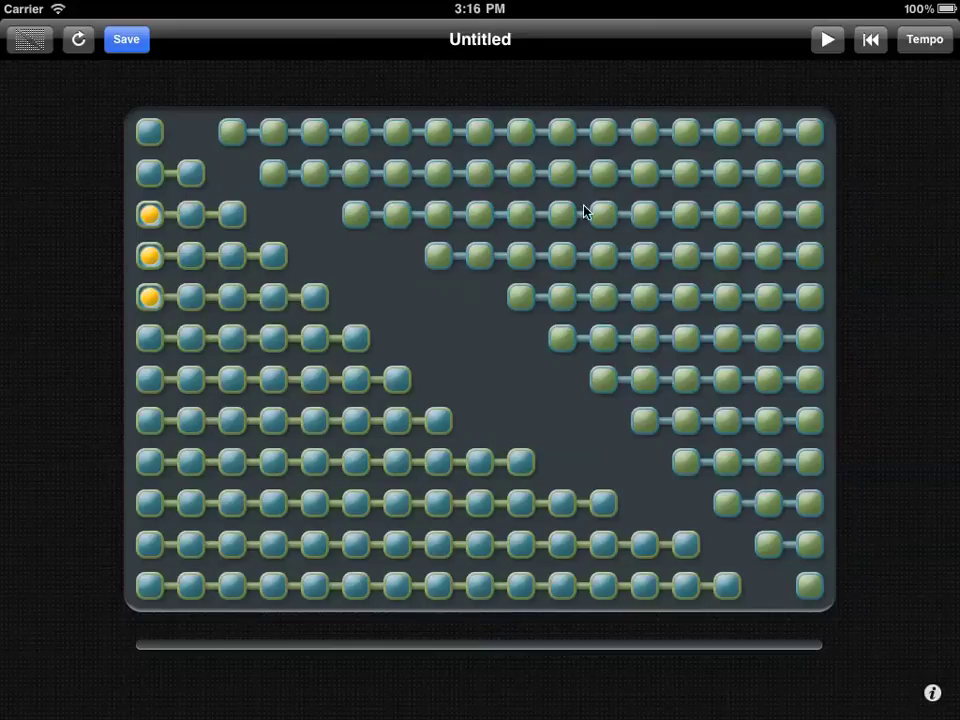
Start looping playback of the untitled grid pattern.
{"action": "left_click", "coordinate": [830, 42]}
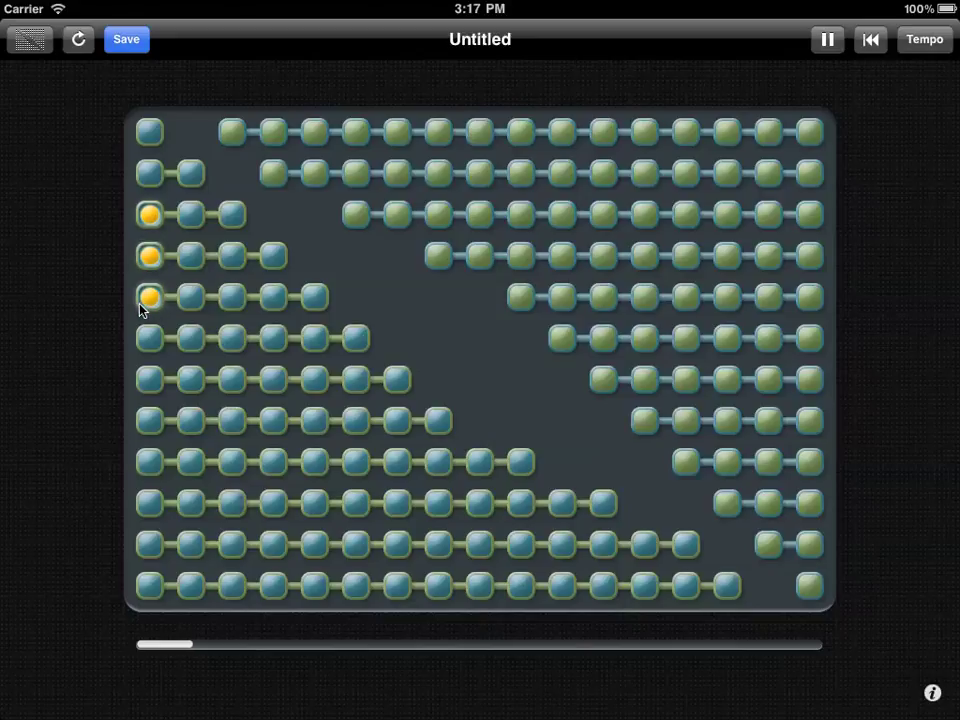
{"action": "left_click", "coordinate": [197, 306]}
{"action": "left_click", "coordinate": [244, 305]}
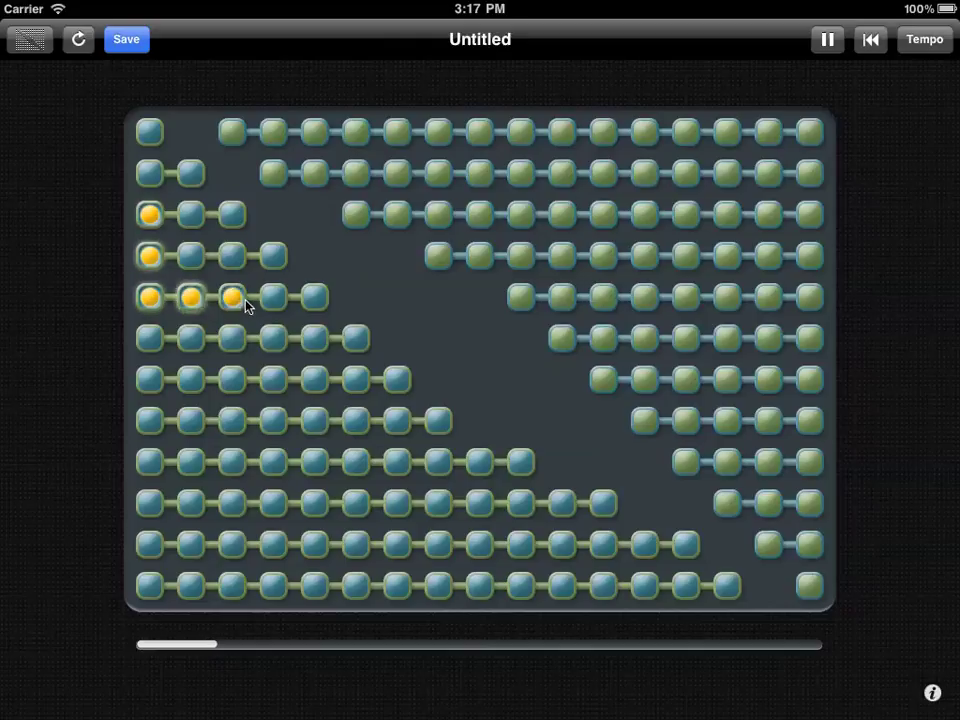
{"action": "left_click", "coordinate": [287, 302]}
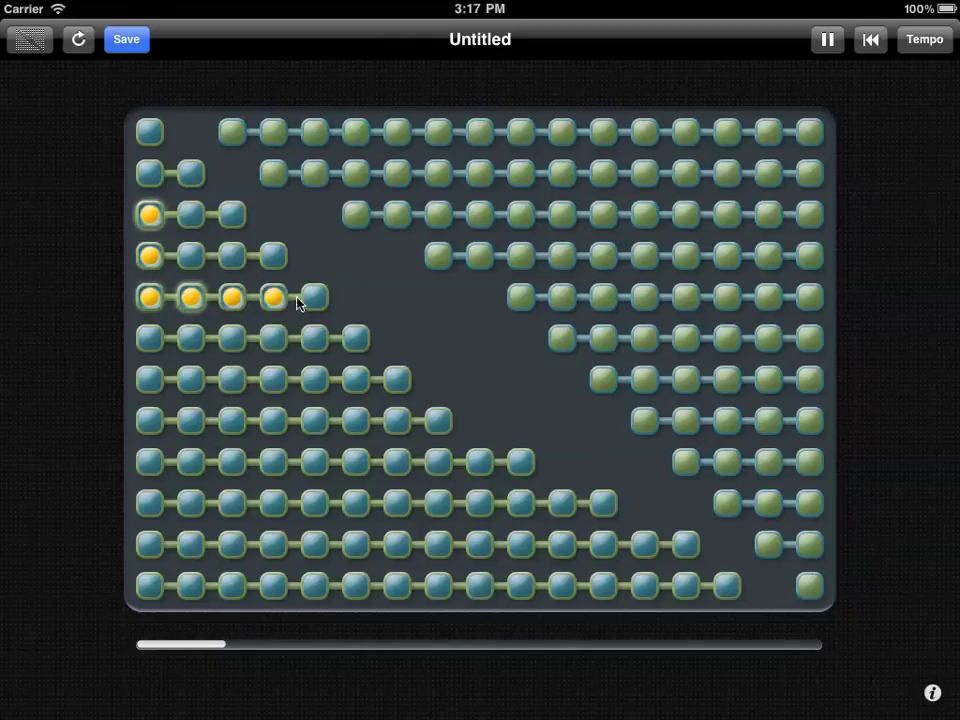
{"action": "left_click", "coordinate": [315, 302]}
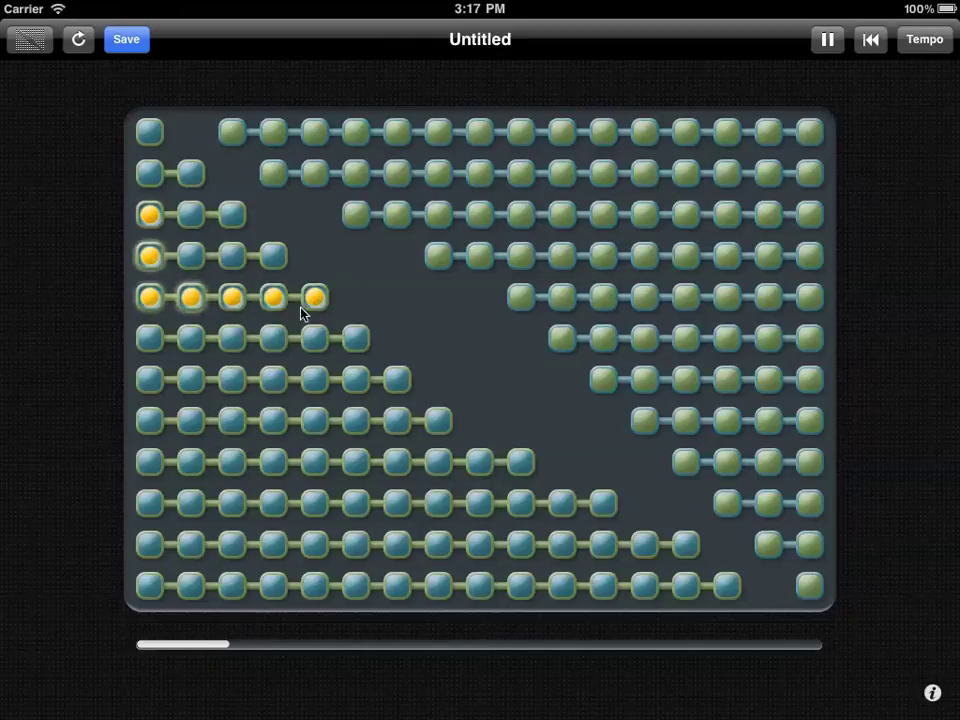
{"action": "left_click", "coordinate": [193, 302]}
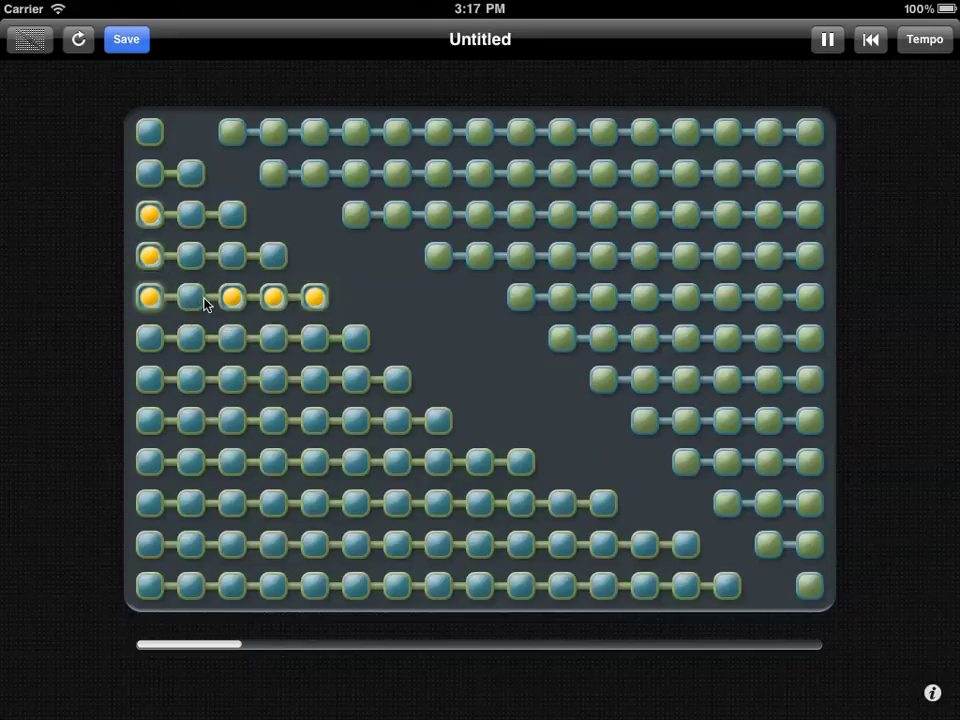
{"action": "left_click", "coordinate": [234, 300]}
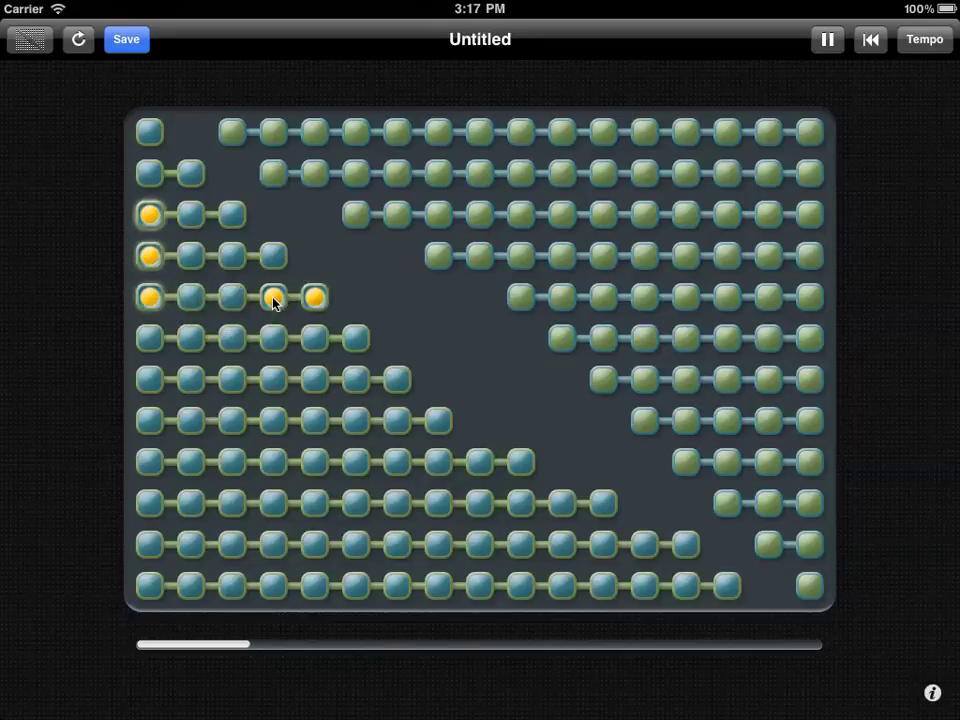
{"action": "left_click", "coordinate": [274, 301]}
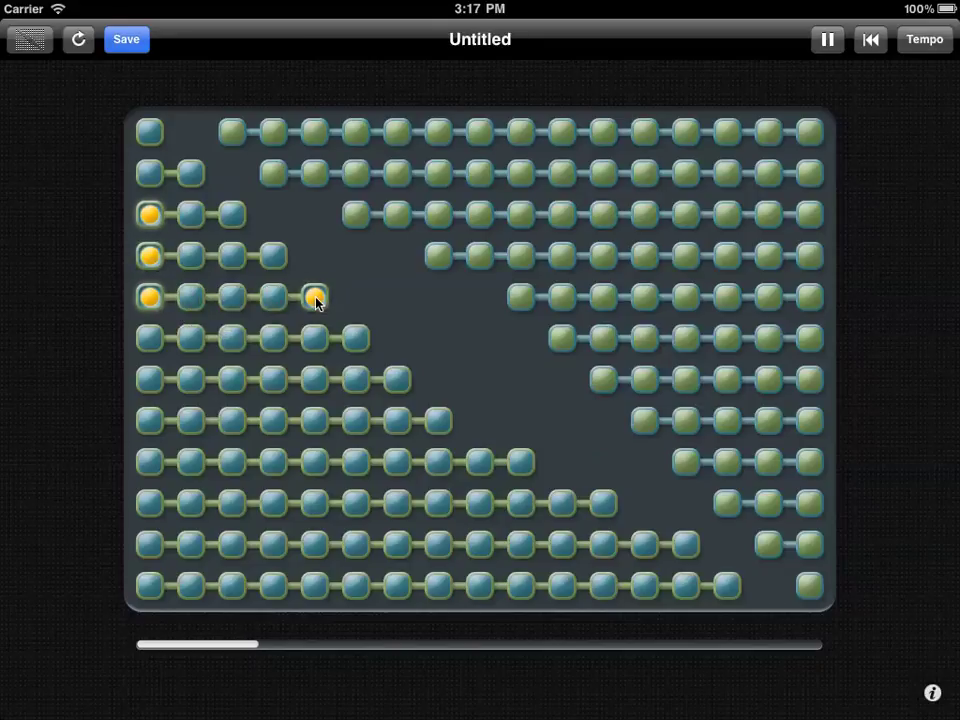
{"action": "left_click", "coordinate": [315, 299]}
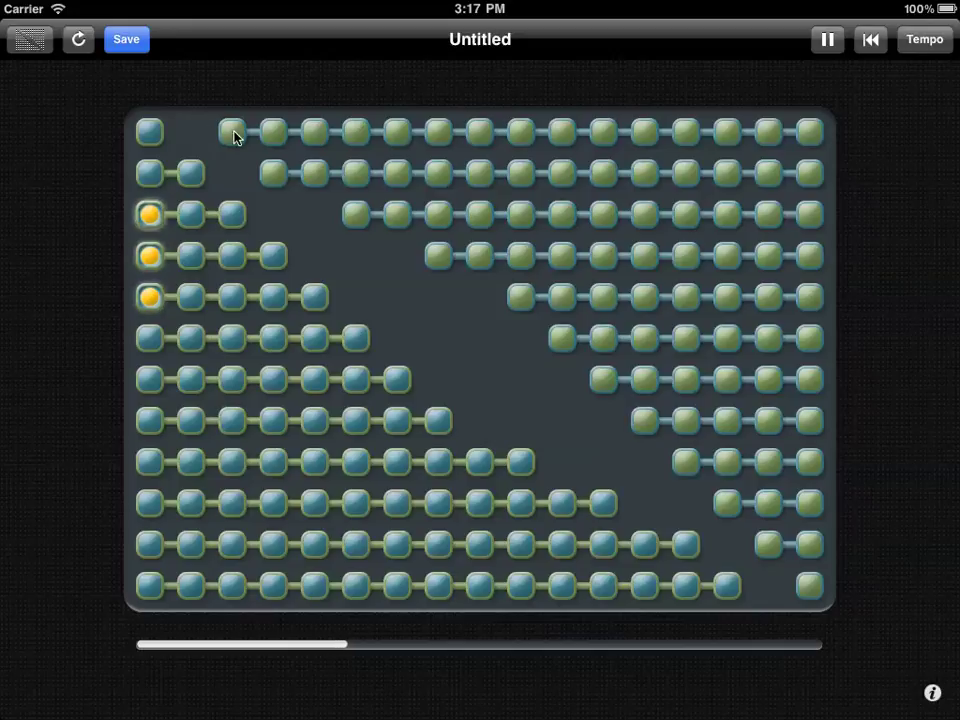
Switch on steps 3–16 of the top row.
{"action": "left_click", "coordinate": [436, 134]}
{"action": "left_click", "coordinate": [480, 132]}
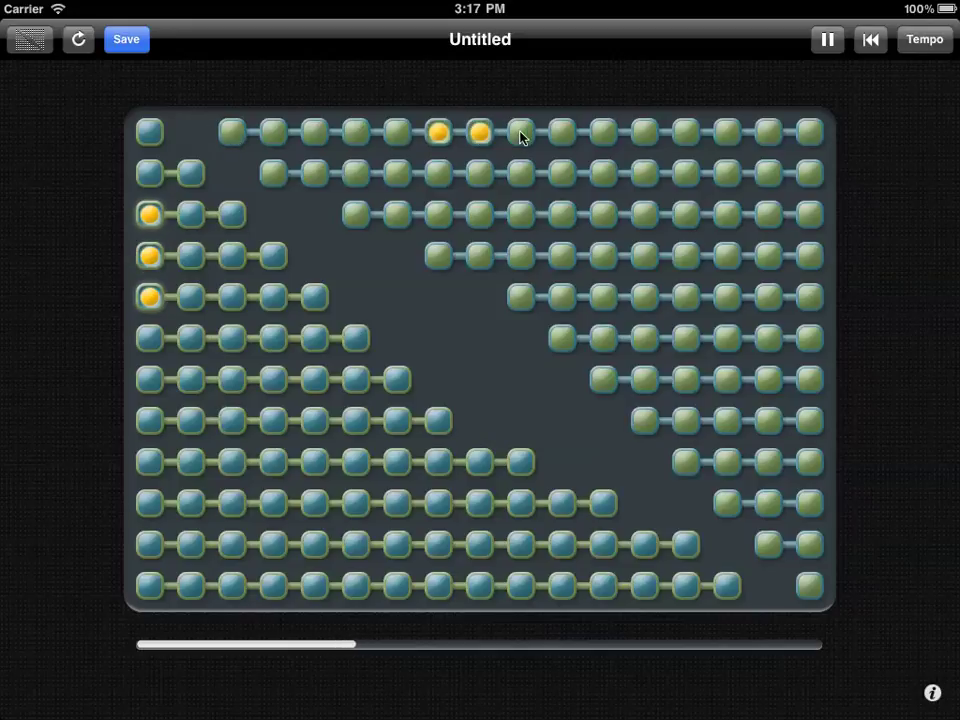
{"action": "left_click", "coordinate": [521, 132]}
{"action": "left_click", "coordinate": [562, 132]}
{"action": "left_click", "coordinate": [603, 132]}
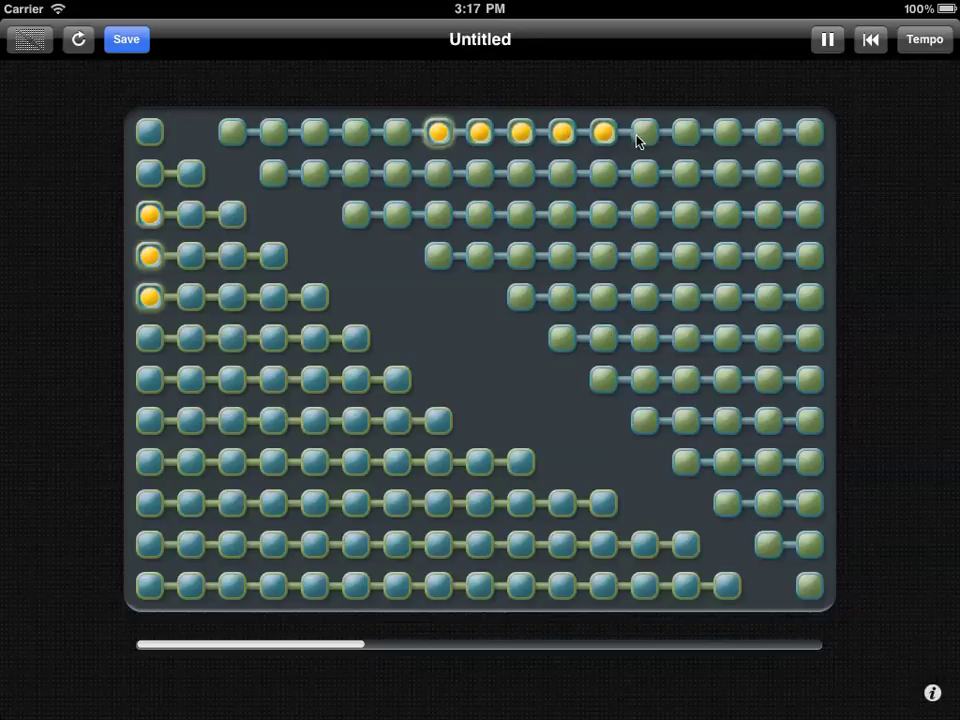
{"action": "left_click", "coordinate": [644, 132]}
{"action": "left_click", "coordinate": [685, 132]}
{"action": "left_click", "coordinate": [727, 132]}
{"action": "left_click", "coordinate": [768, 132]}
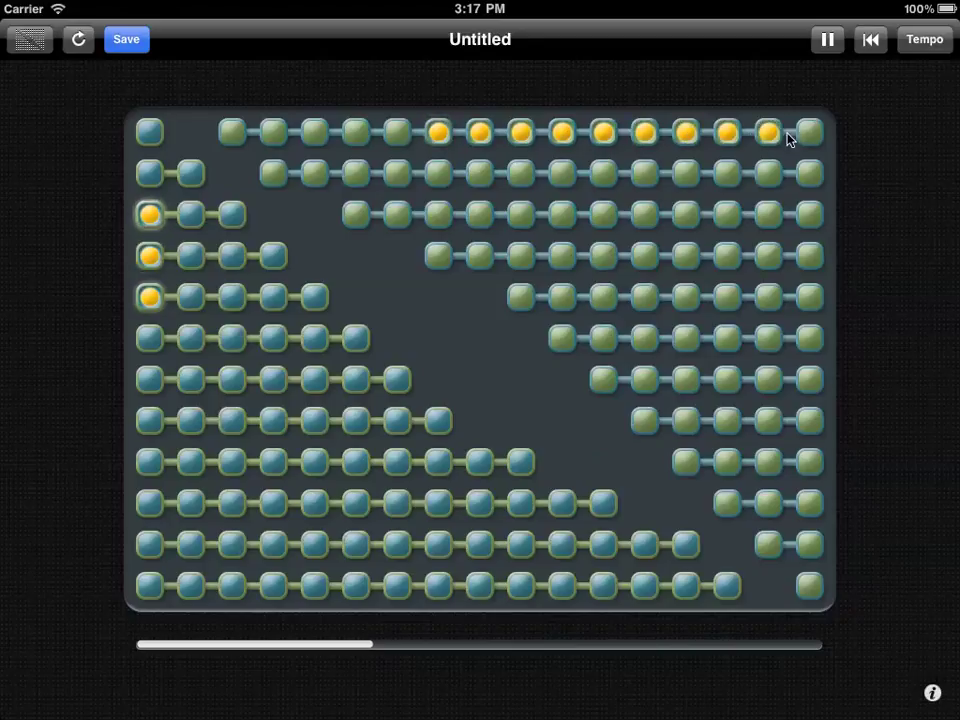
{"action": "left_click", "coordinate": [810, 132]}
{"action": "left_click", "coordinate": [397, 132]}
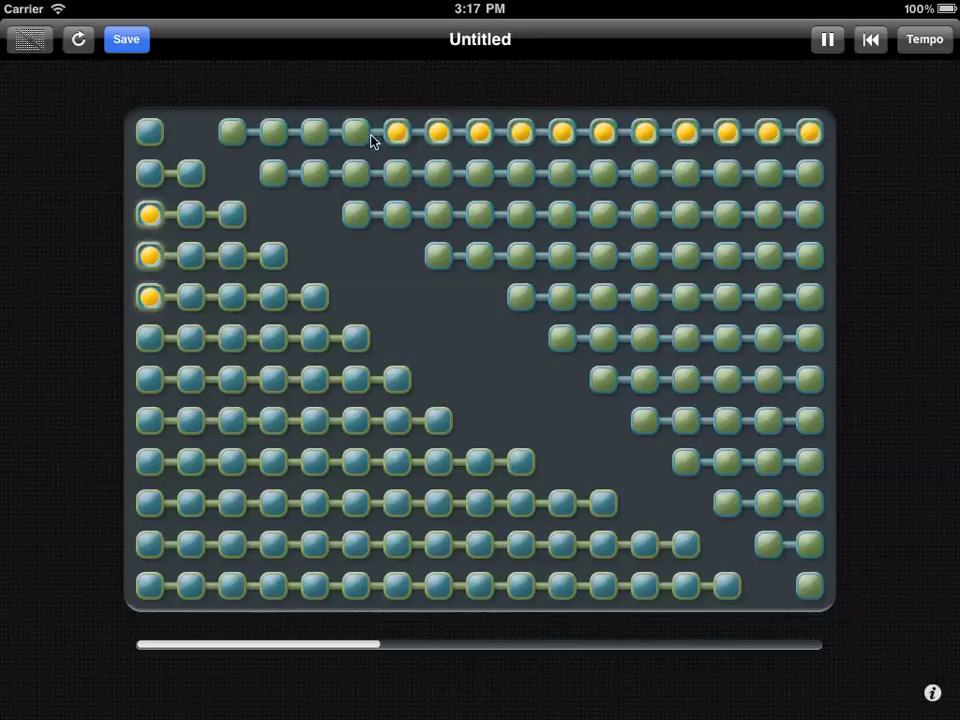
{"action": "left_click", "coordinate": [356, 132]}
{"action": "left_click", "coordinate": [315, 132]}
{"action": "left_click", "coordinate": [233, 133]}
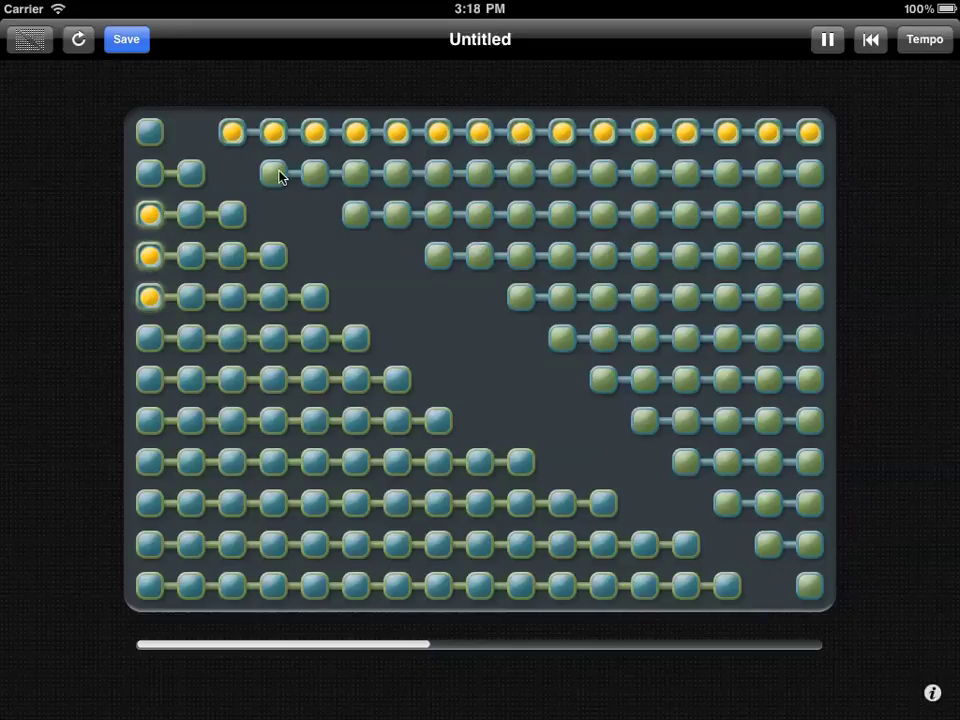
Switch on steps 4–16 of row two and step 1 of rows 6–8.
{"action": "left_click_drag", "start_coordinate": [280, 177], "coordinate": [806, 180]}
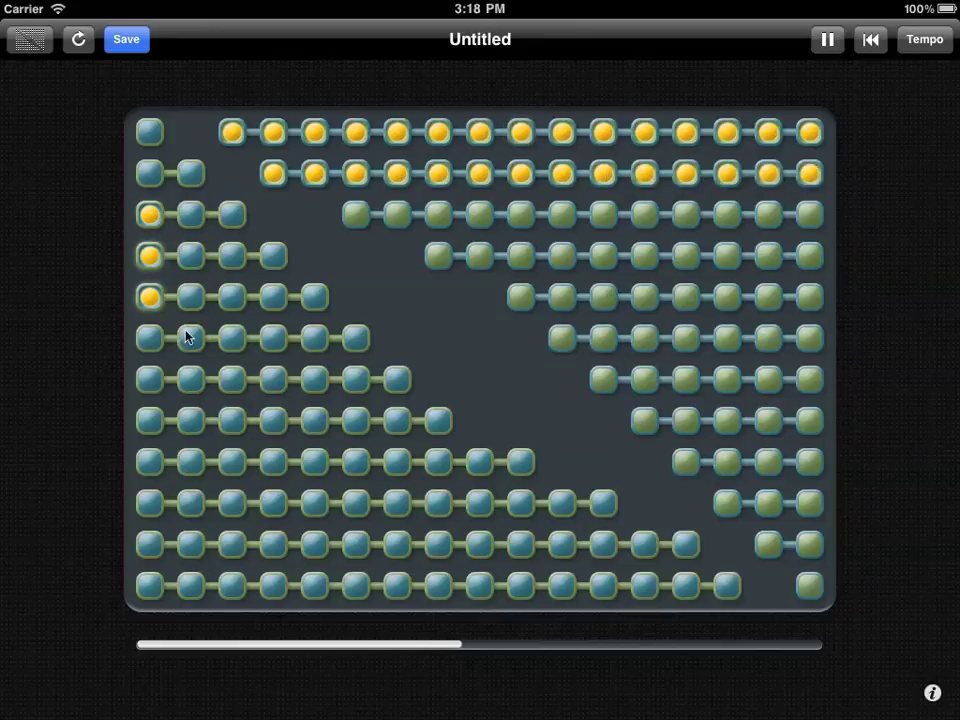
{"action": "left_click", "coordinate": [148, 338]}
{"action": "left_click", "coordinate": [150, 379]}
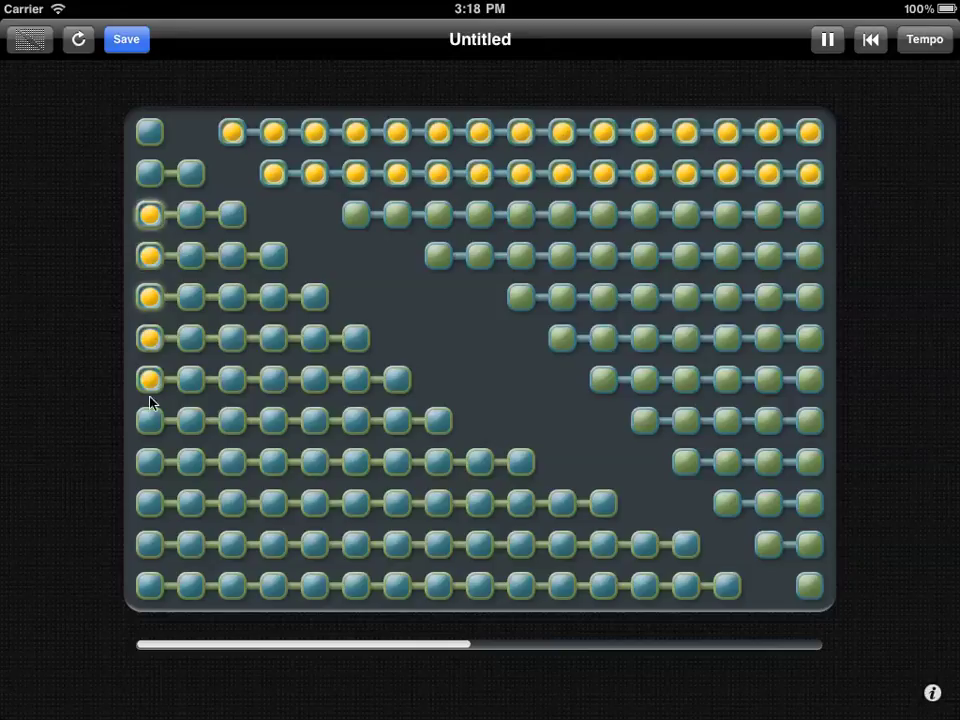
{"action": "left_click", "coordinate": [150, 421]}
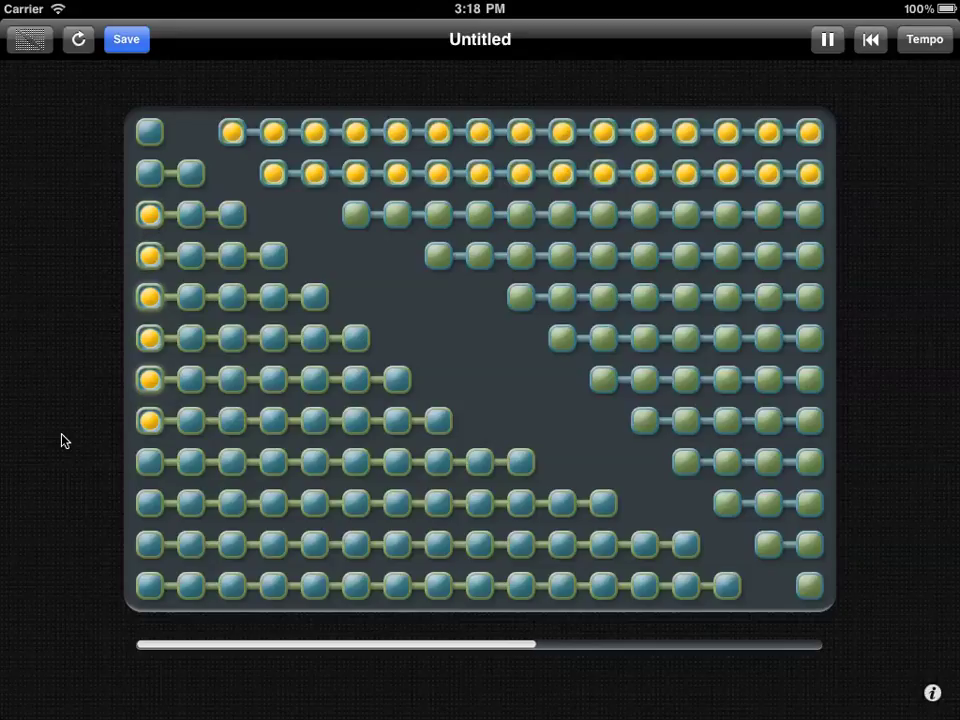
Add step 1, scattered middle steps and step 16 to rows 11 and 12.
{"action": "left_click", "coordinate": [150, 548]}
{"action": "left_click", "coordinate": [150, 585]}
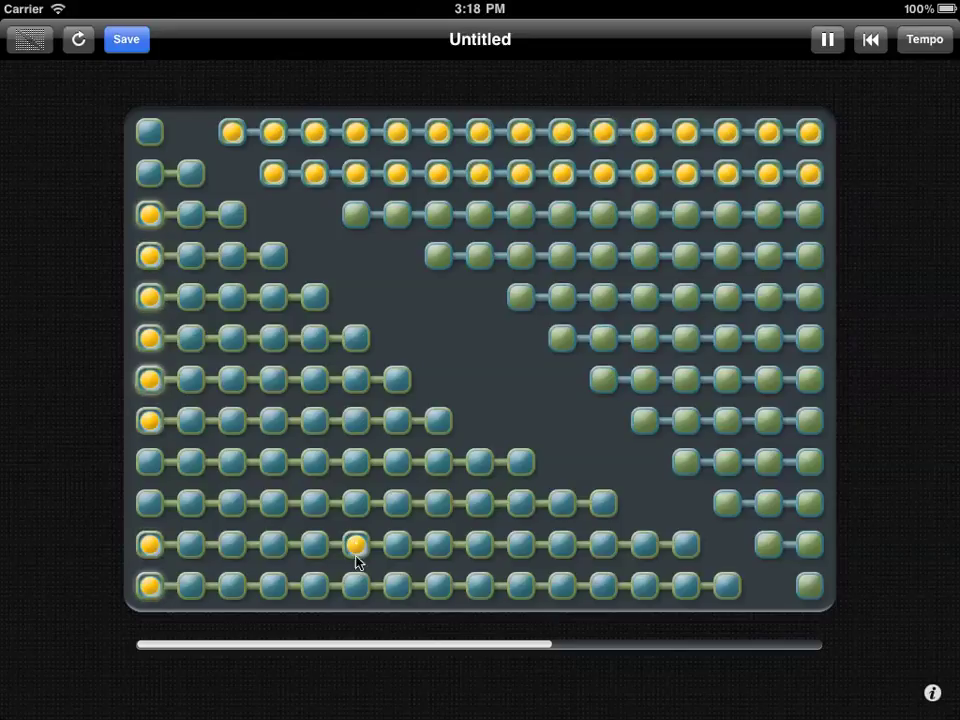
{"action": "left_click", "coordinate": [446, 547]}
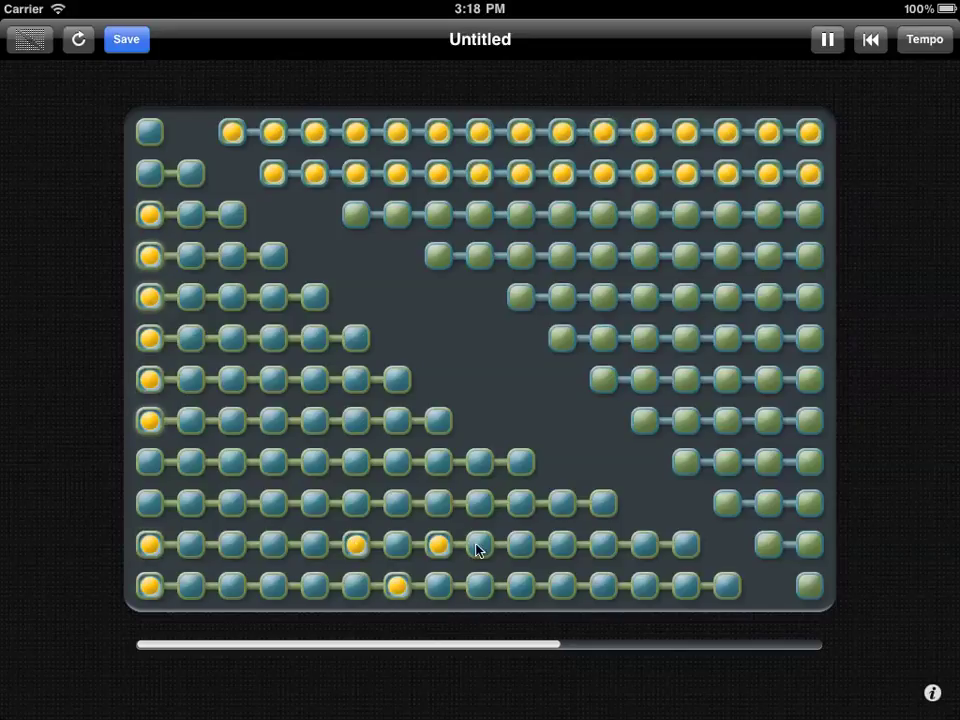
{"action": "left_click", "coordinate": [478, 545]}
{"action": "left_click", "coordinate": [521, 585]}
{"action": "left_click", "coordinate": [564, 587]}
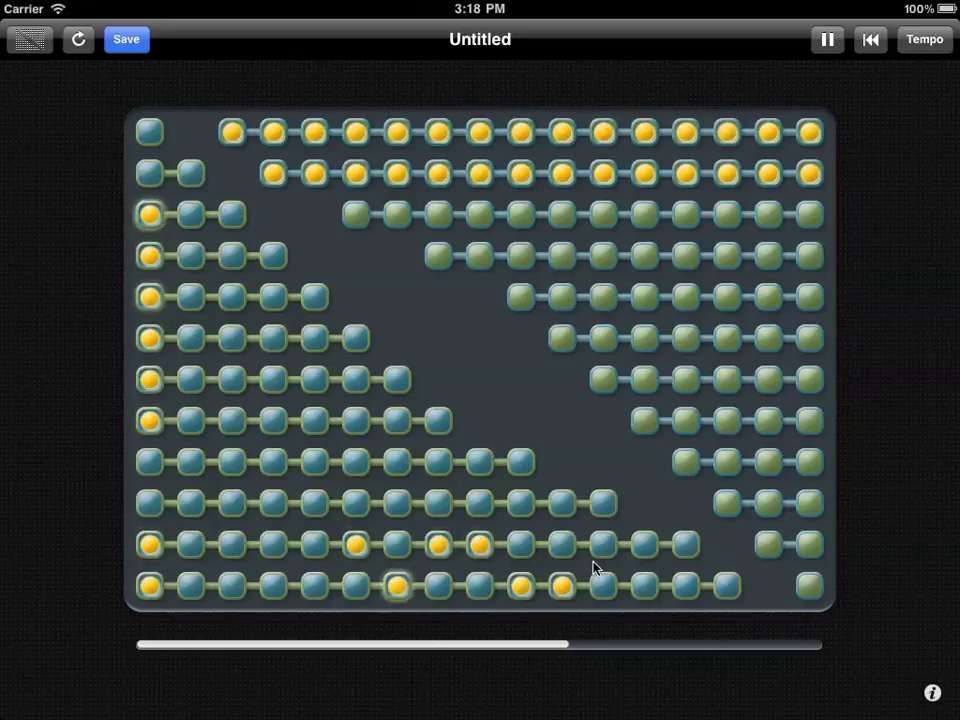
{"action": "left_click", "coordinate": [644, 545]}
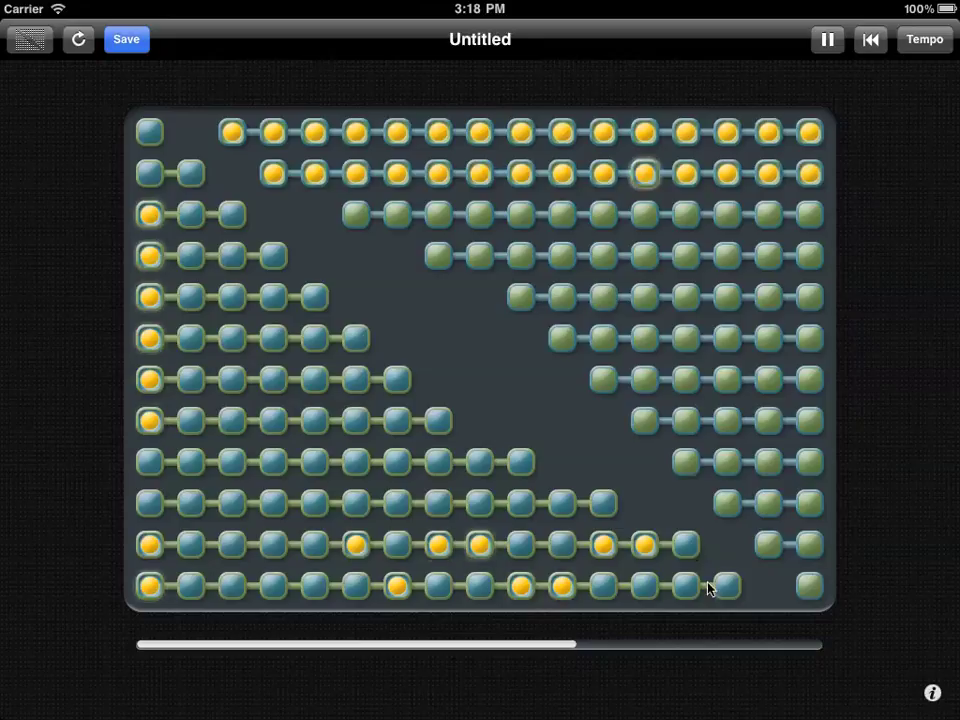
{"action": "left_click", "coordinate": [684, 590]}
{"action": "left_click", "coordinate": [727, 585]}
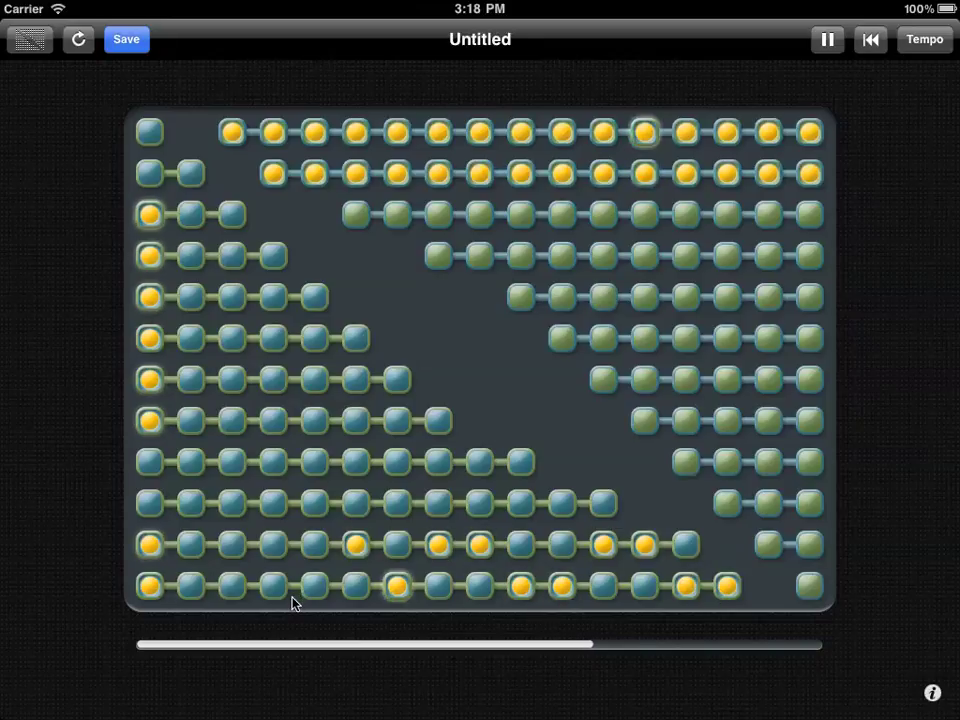
{"action": "left_click", "coordinate": [805, 585]}
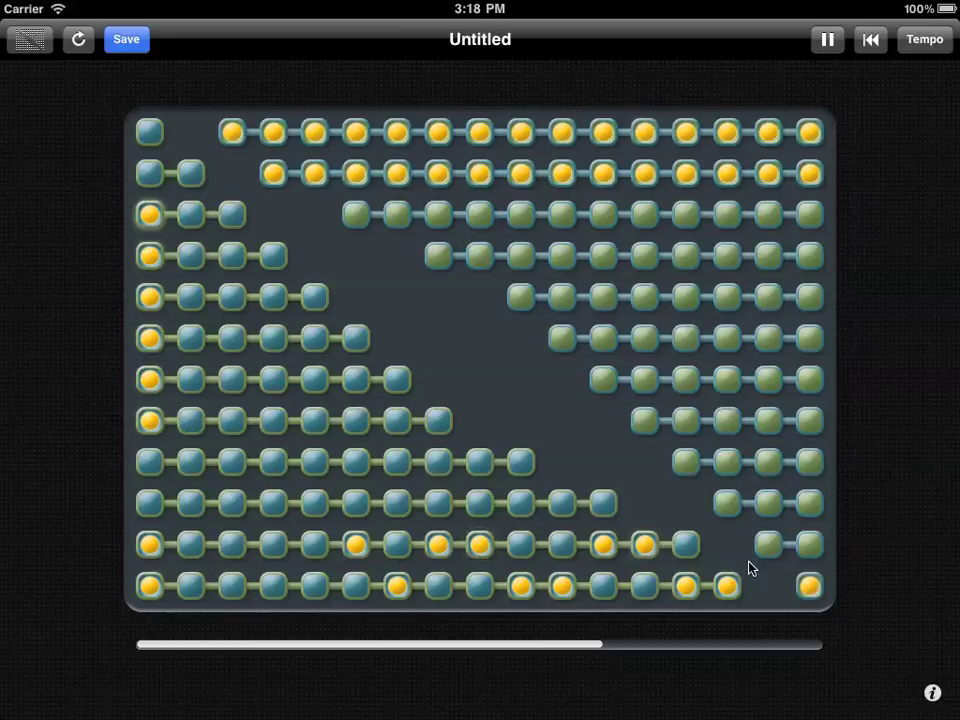
{"action": "left_click", "coordinate": [809, 544]}
Switch on step 16 in each row from row 10 up to row 3.
{"action": "left_click", "coordinate": [809, 503]}
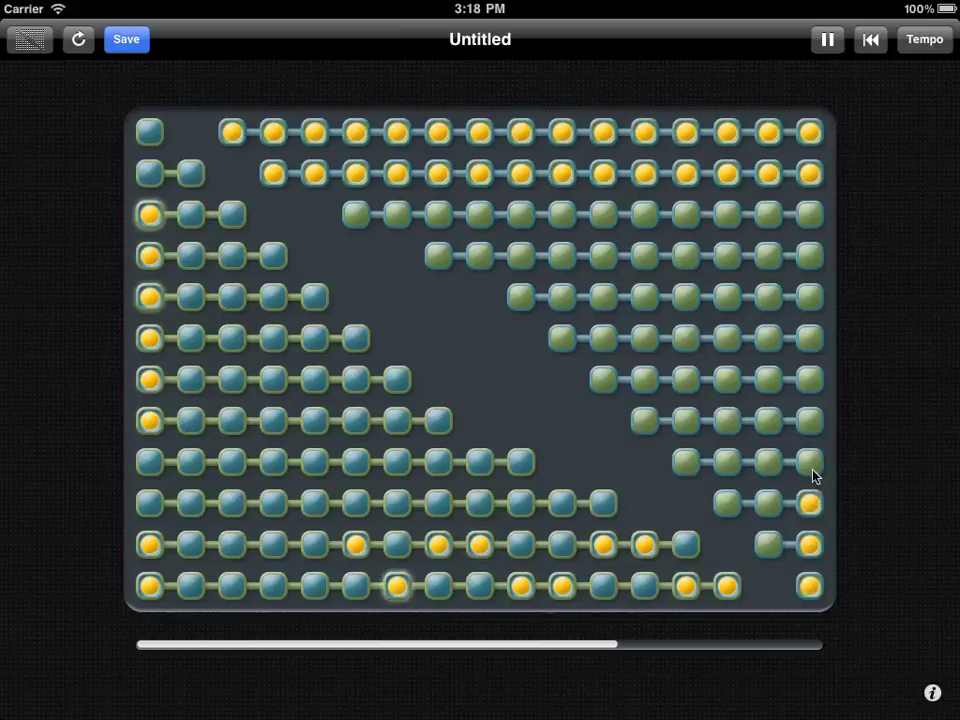
{"action": "left_click", "coordinate": [810, 462]}
{"action": "left_click", "coordinate": [809, 421]}
{"action": "left_click", "coordinate": [809, 380]}
{"action": "left_click", "coordinate": [809, 339]}
{"action": "left_click", "coordinate": [809, 297]}
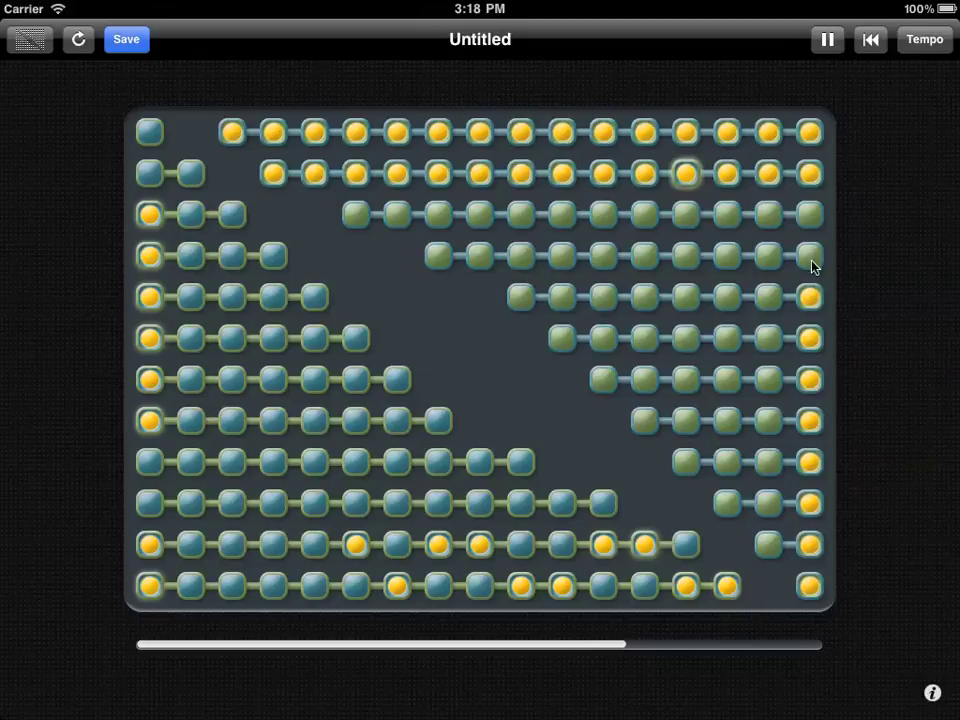
{"action": "left_click", "coordinate": [810, 258]}
{"action": "left_click", "coordinate": [810, 214]}
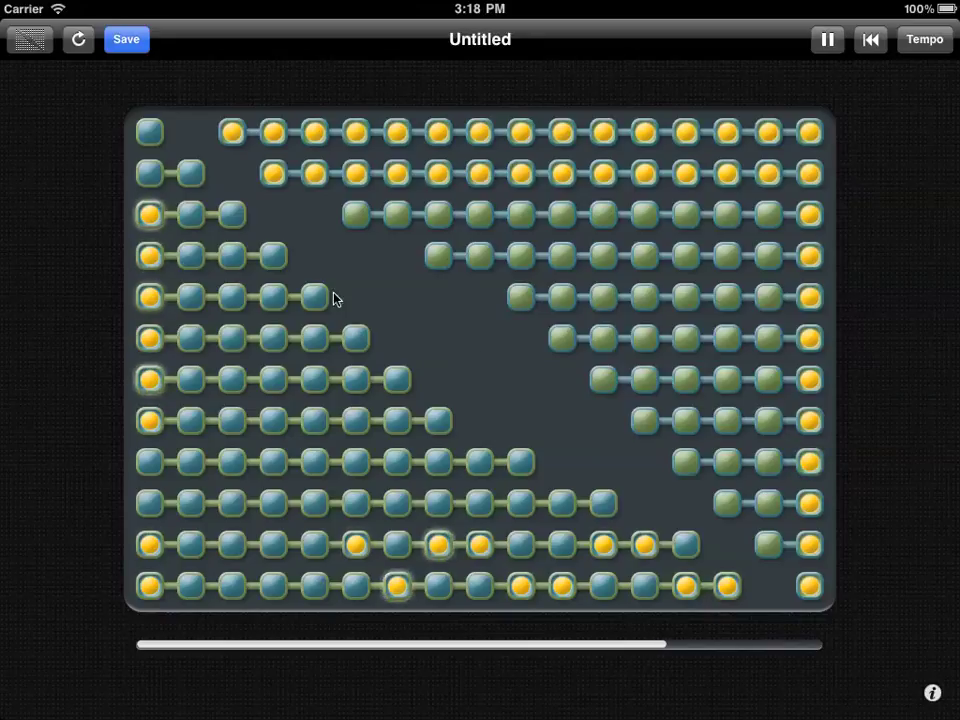
Toggle the top-left step on and off, then bring up tempo settings showing 150.00 BPM.
{"action": "left_click", "coordinate": [151, 133]}
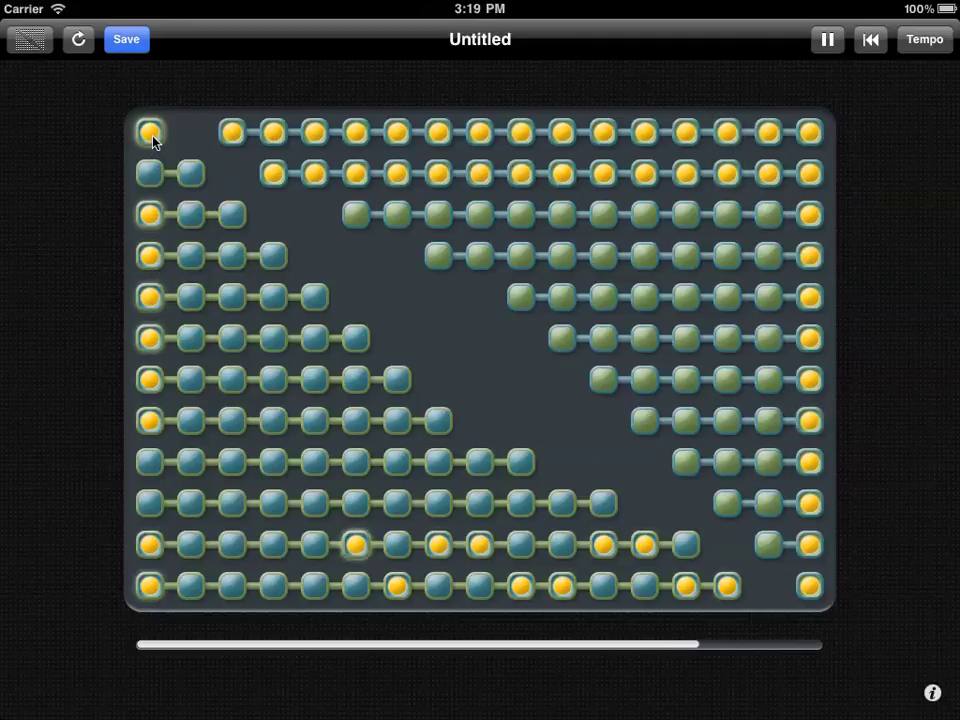
{"action": "left_click", "coordinate": [151, 134]}
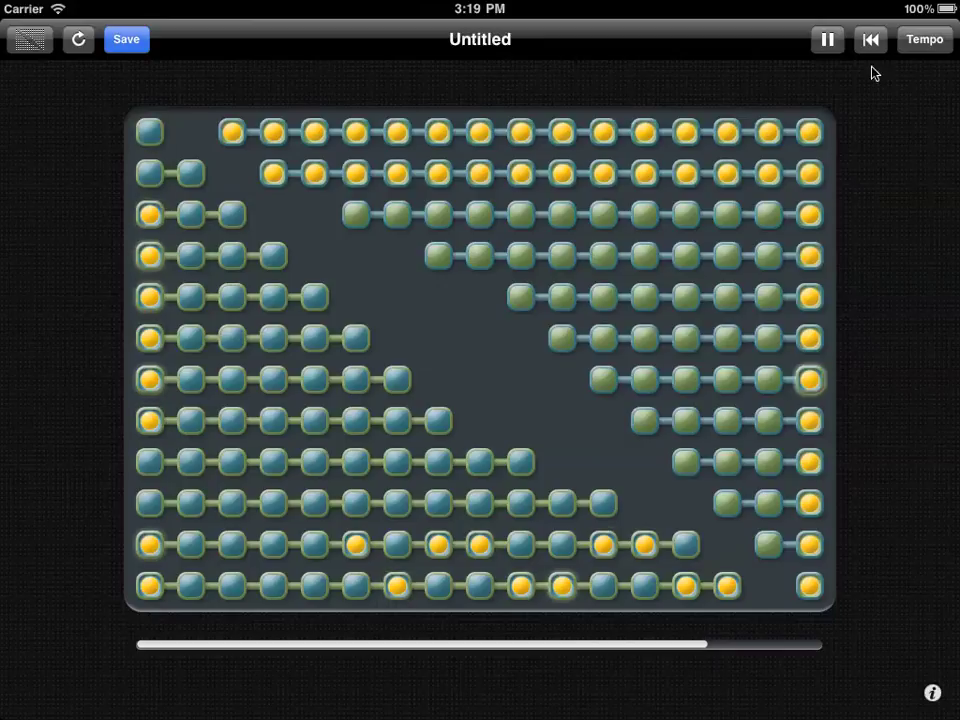
{"action": "left_click", "coordinate": [928, 42]}
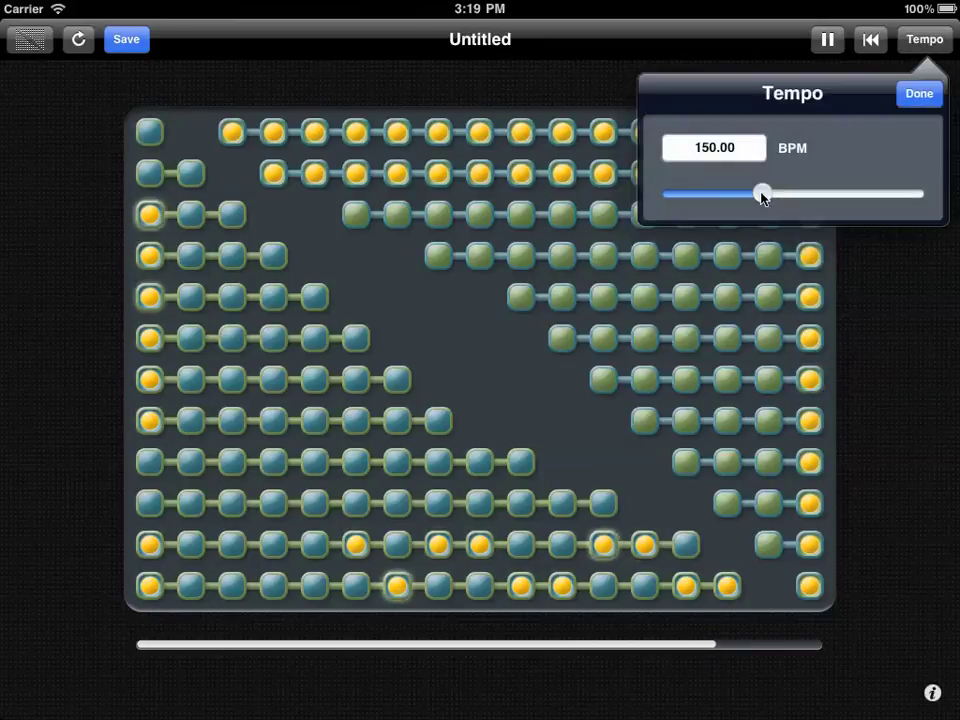
Set the tempo to exactly 180 BPM after nudging the slider to about 176.
{"action": "left_click_drag", "start_coordinate": [762, 197], "coordinate": [796, 198]}
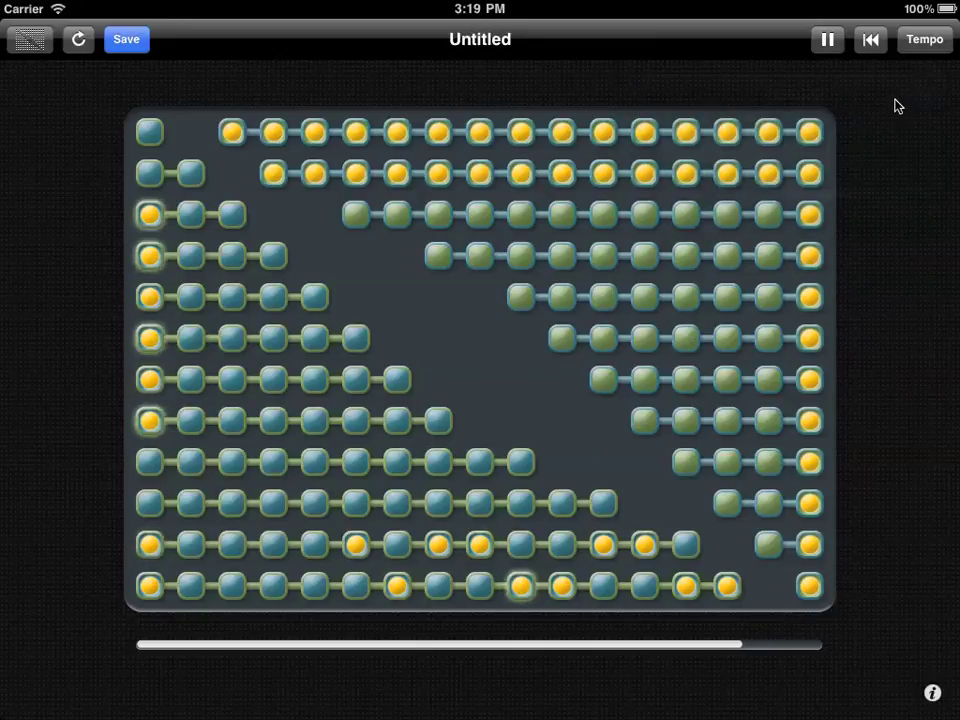
{"action": "left_click", "coordinate": [925, 40]}
{"action": "left_click", "coordinate": [750, 150]}
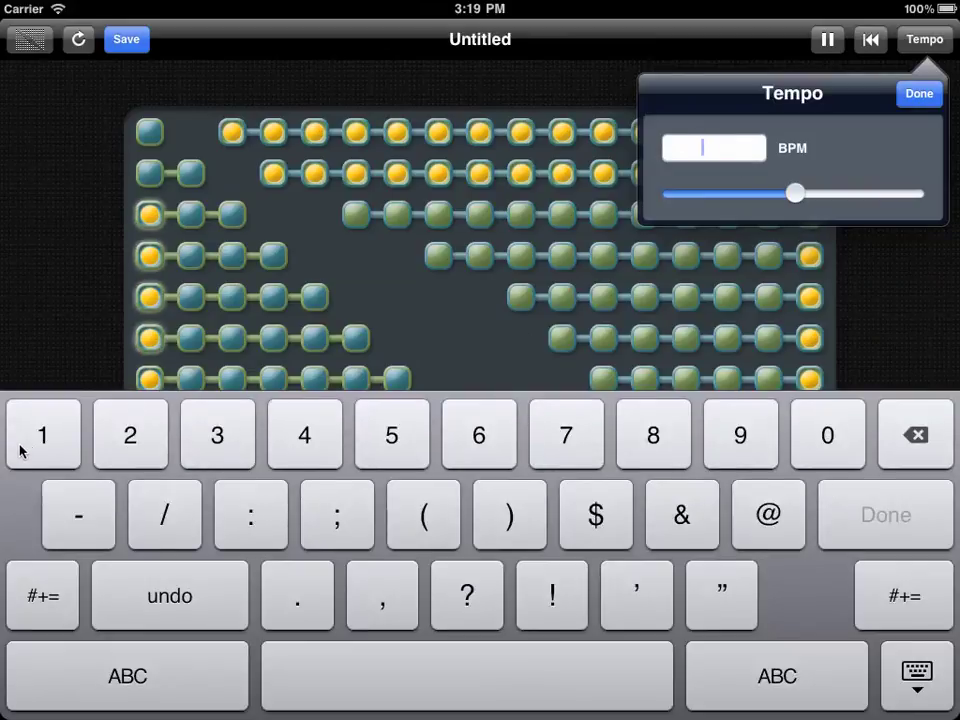
{"action": "left_click", "coordinate": [20, 452]}
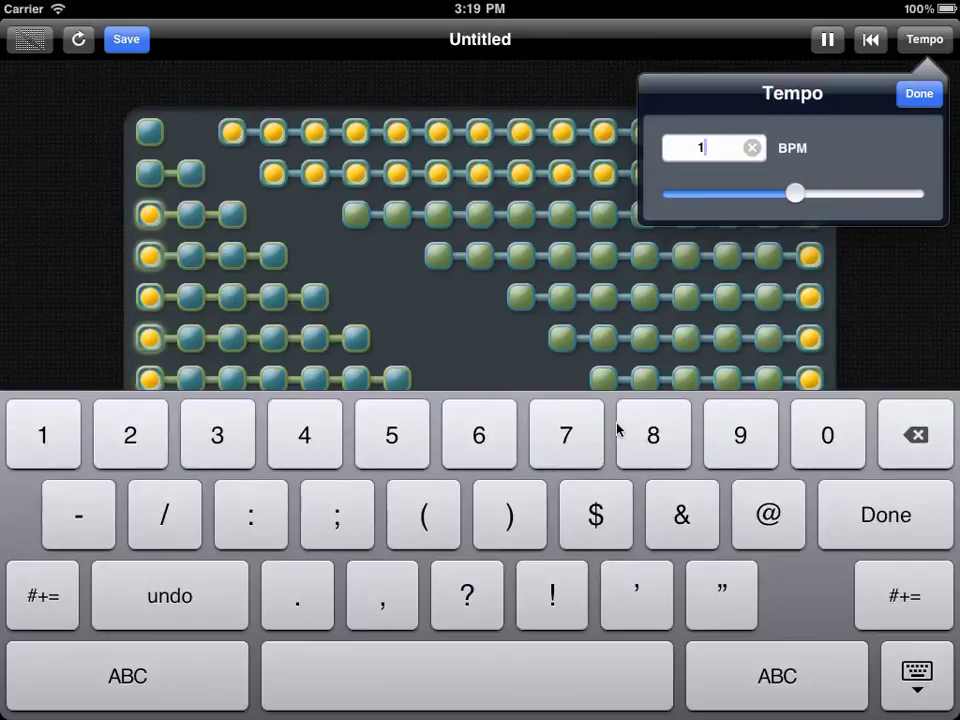
{"action": "type", "text": "8"}
{"action": "left_click", "coordinate": [828, 435]}
{"action": "left_click", "coordinate": [886, 514]}
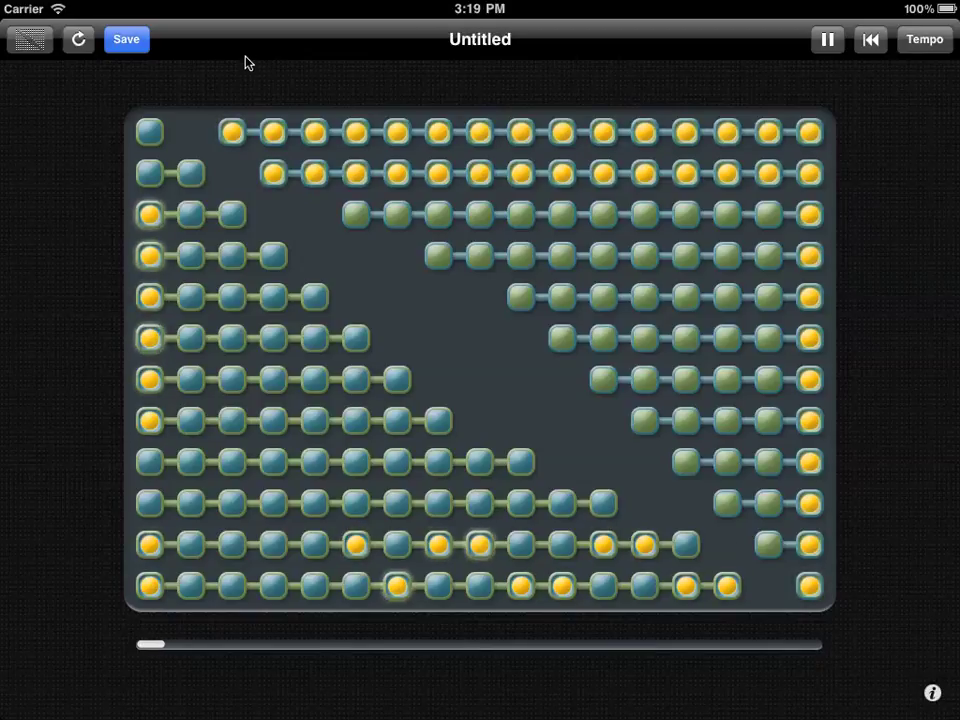
Save the pattern under the session name 'Jam 1' and view the Saved Sessions list.
{"action": "left_click", "coordinate": [125, 45]}
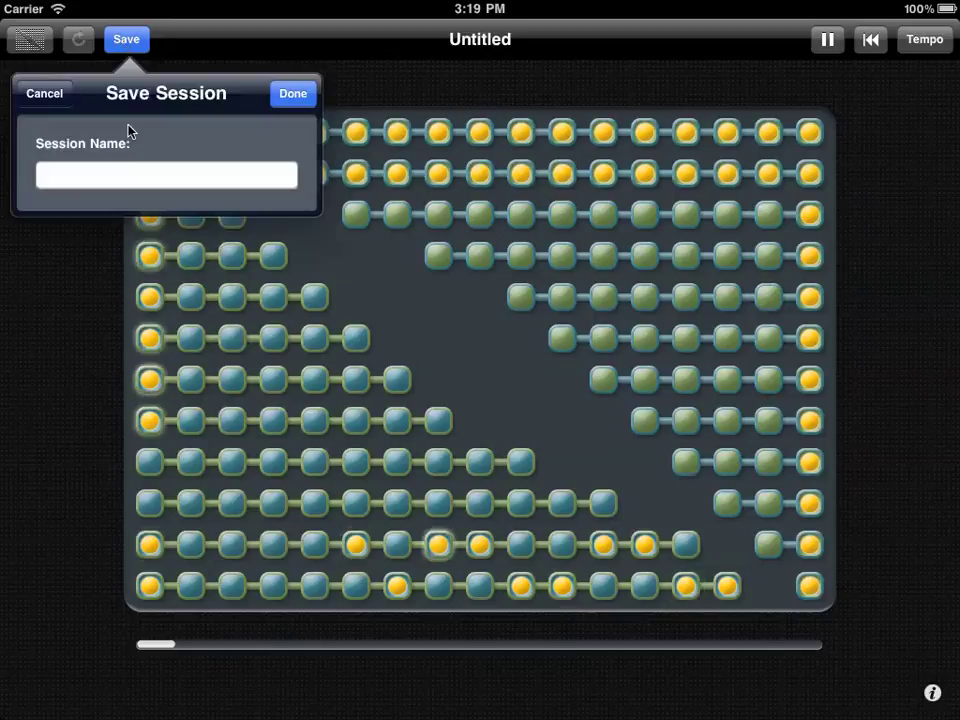
{"action": "left_click", "coordinate": [135, 182]}
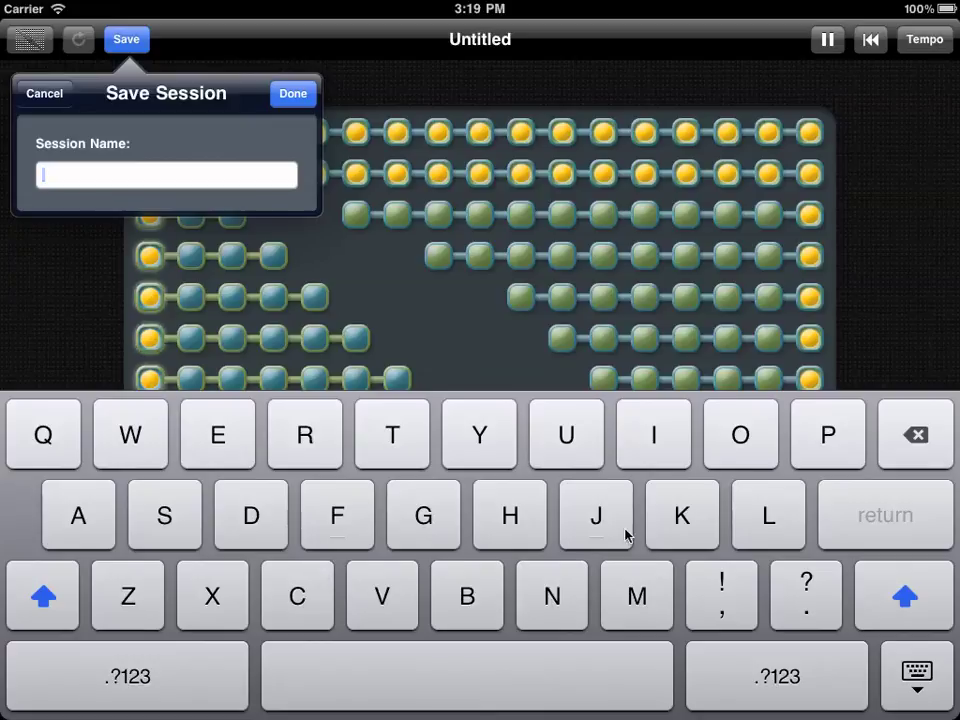
{"action": "type", "text": "Ja"}
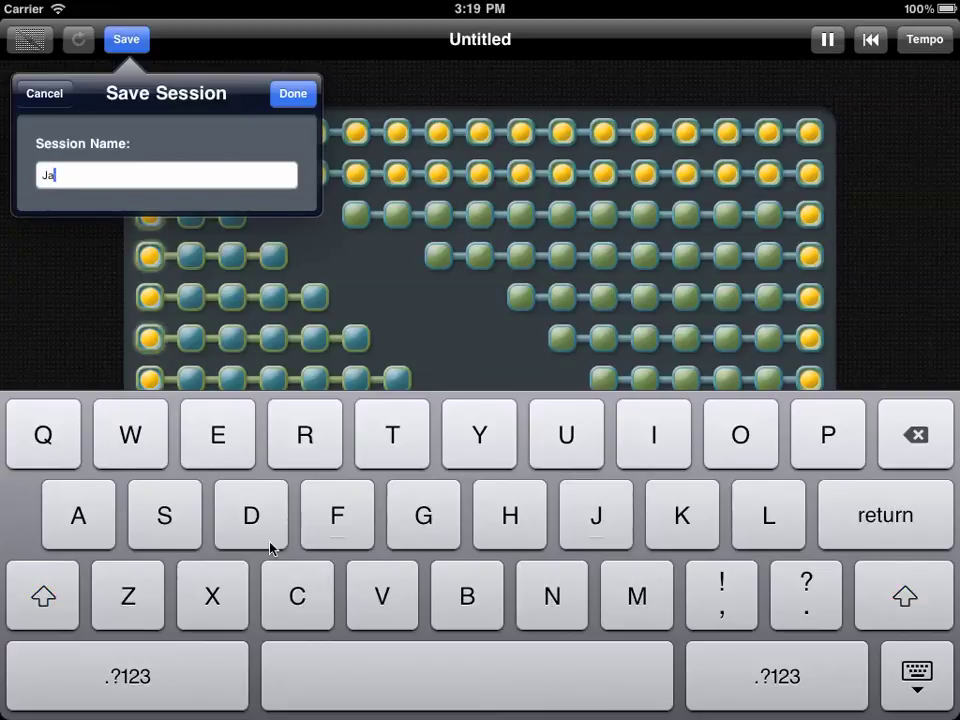
{"action": "type", "text": "m"}
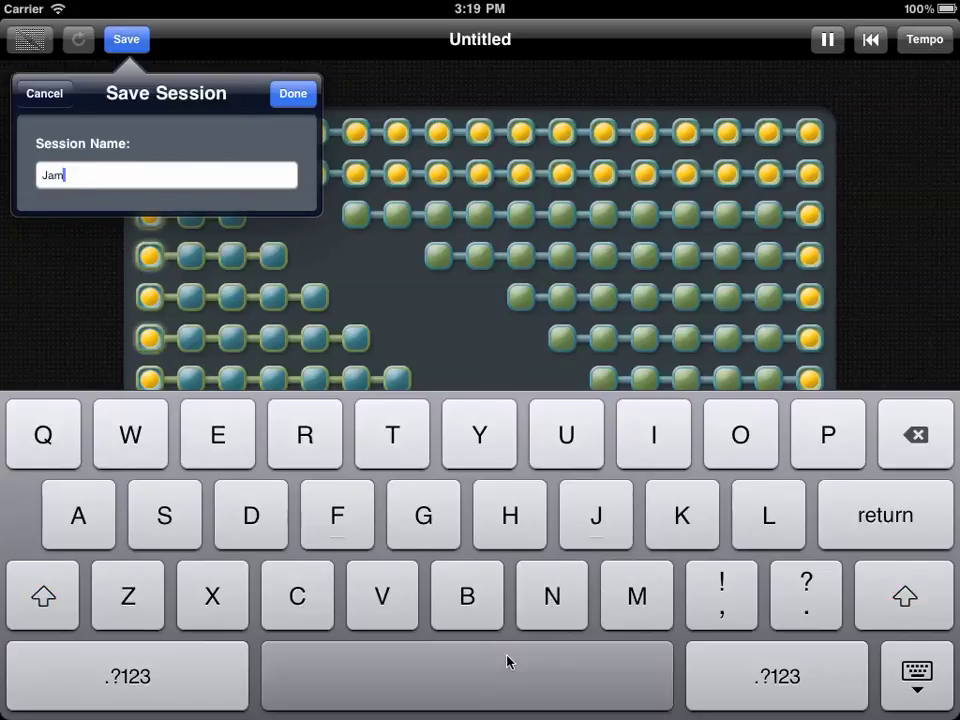
{"action": "left_click", "coordinate": [230, 672]}
{"action": "type", "text": "1"}
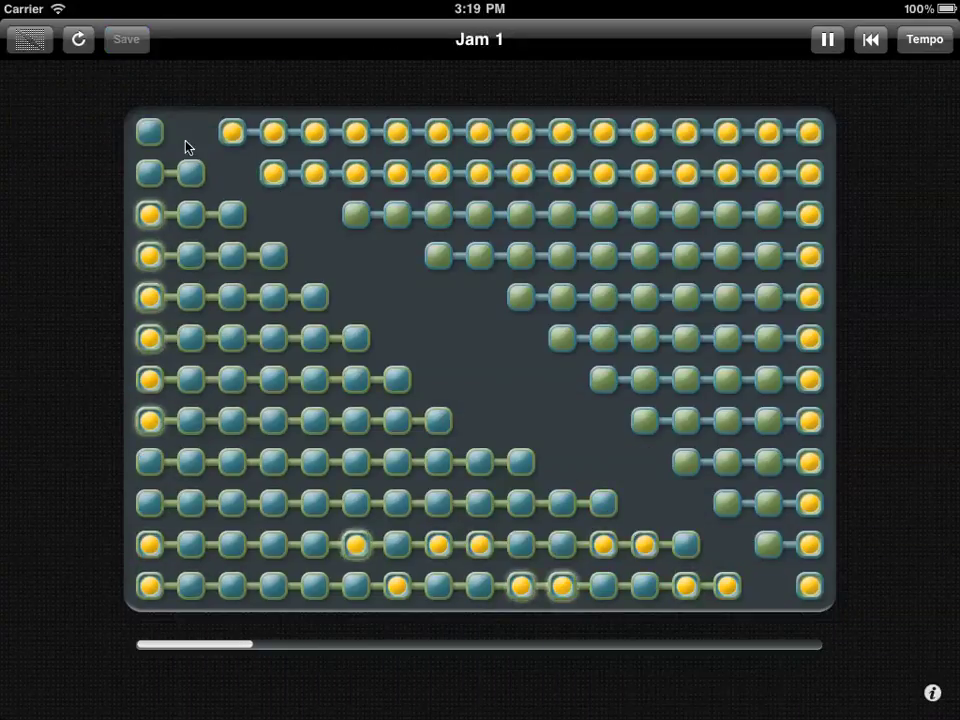
{"action": "left_click", "coordinate": [24, 42]}
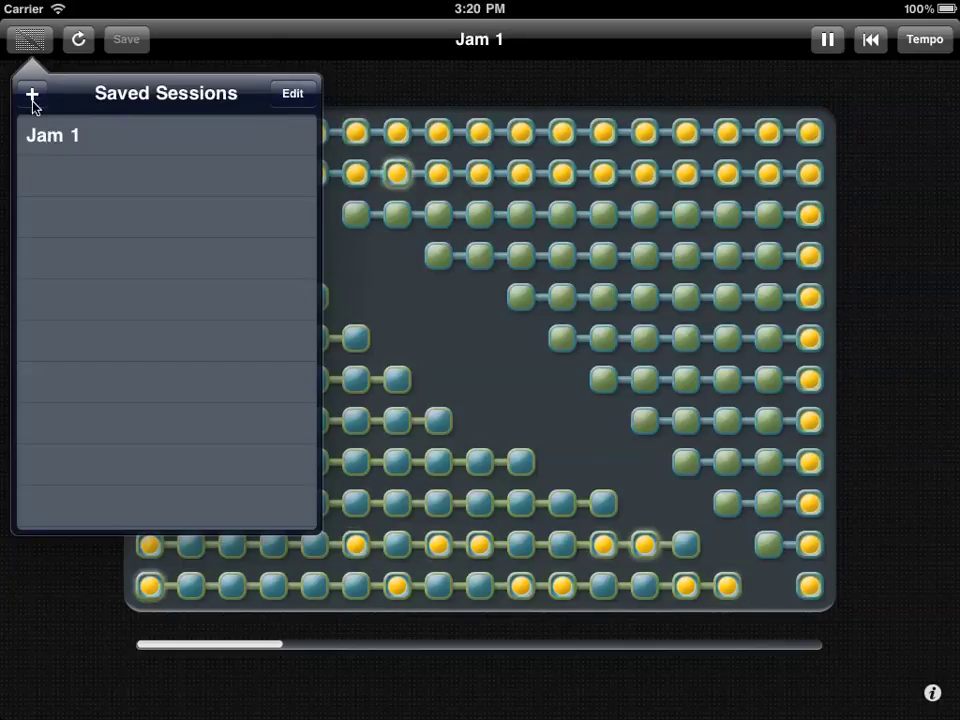
Close Saved Sessions, switch on step 1 of rows 9 and 10, and reopen the list.
{"action": "left_click", "coordinate": [31, 42]}
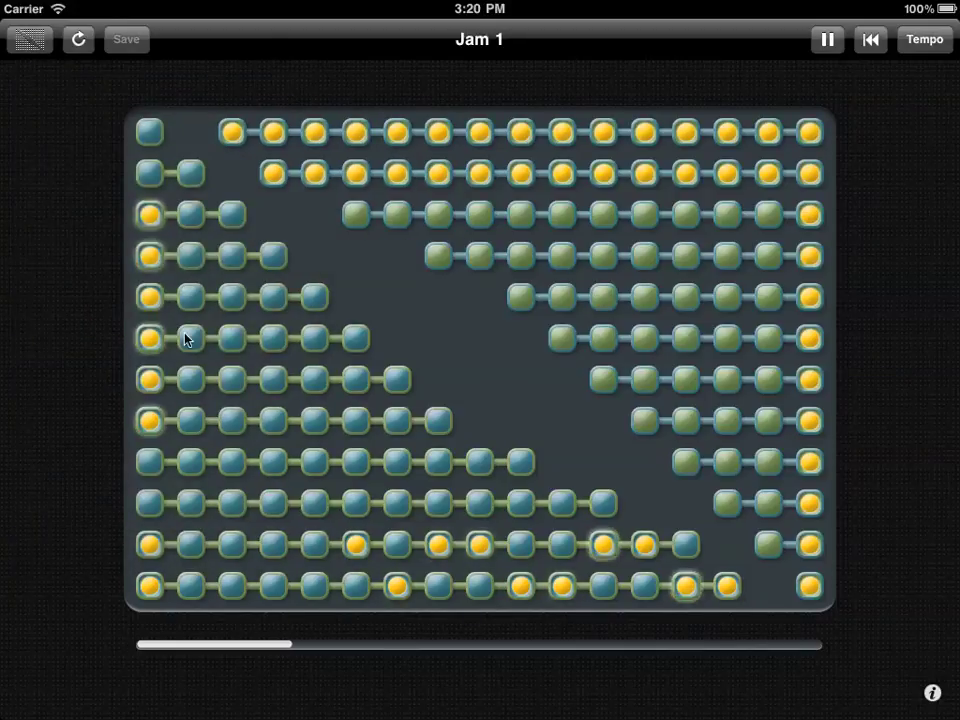
{"action": "left_click", "coordinate": [152, 495]}
{"action": "left_click", "coordinate": [152, 494]}
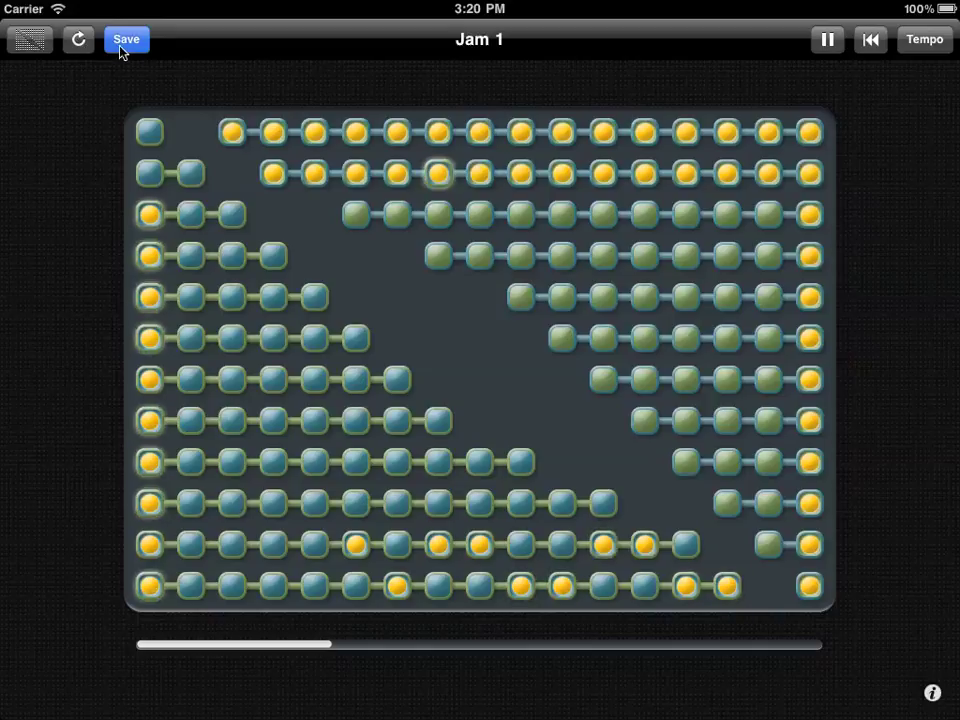
{"action": "left_click", "coordinate": [37, 45]}
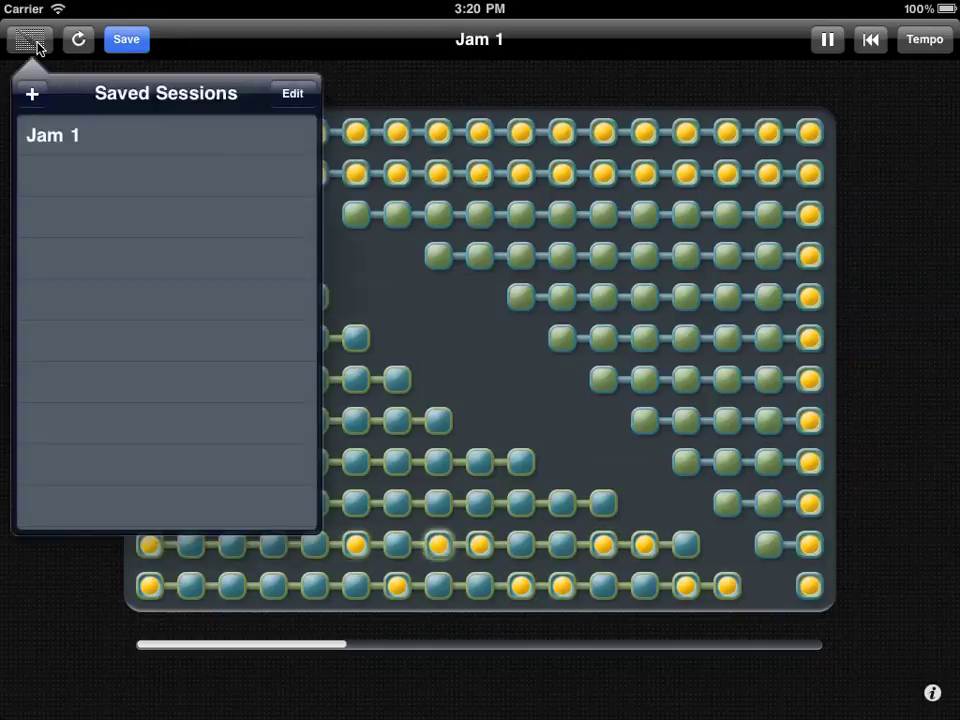
Add a new session from Saved Sessions named 'Jam 2' and confirm it.
{"action": "left_click", "coordinate": [33, 96]}
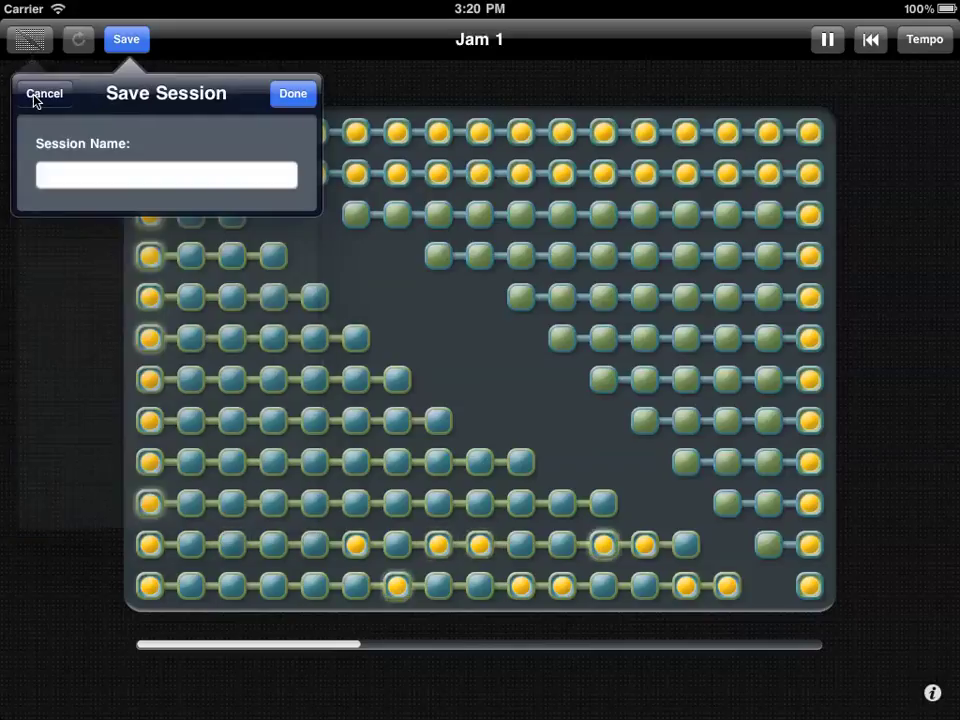
{"action": "left_click", "coordinate": [68, 183]}
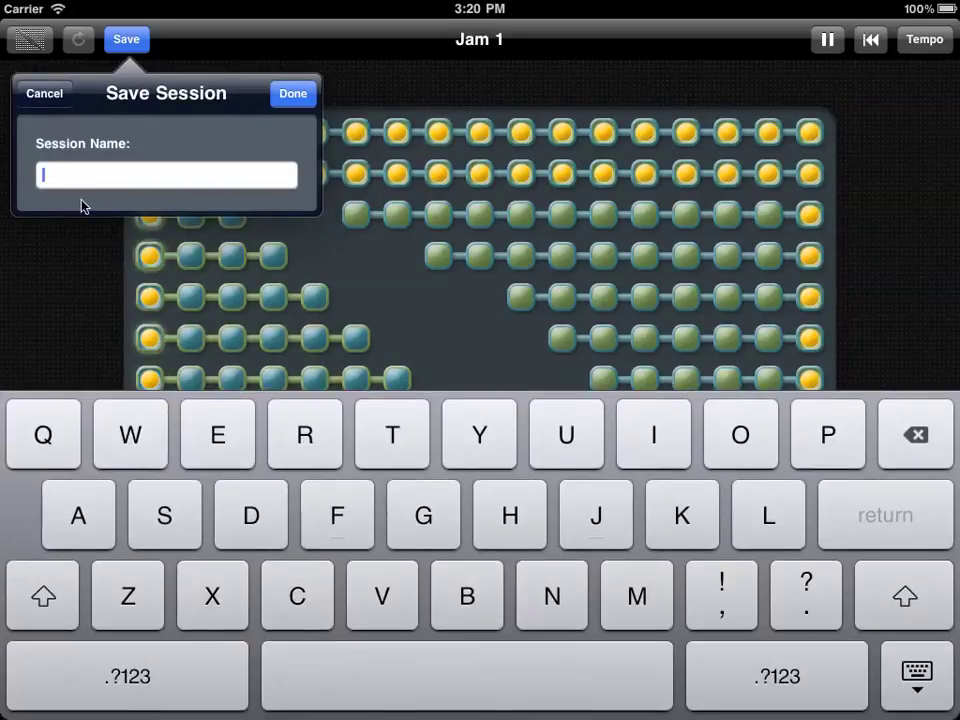
{"action": "type", "text": "J"}
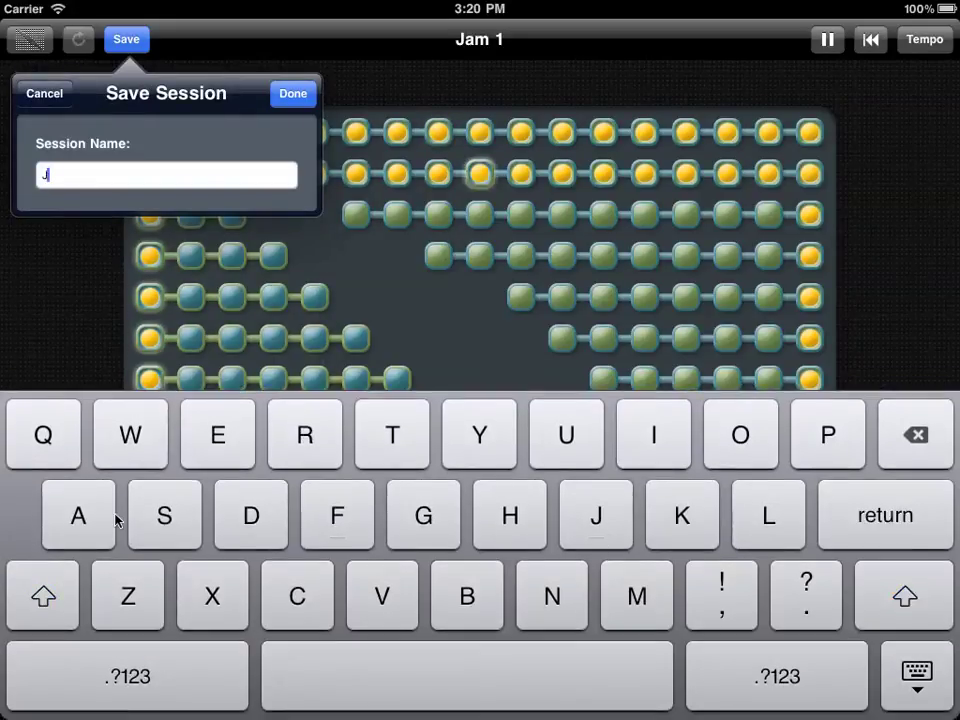
{"action": "type", "text": "am"}
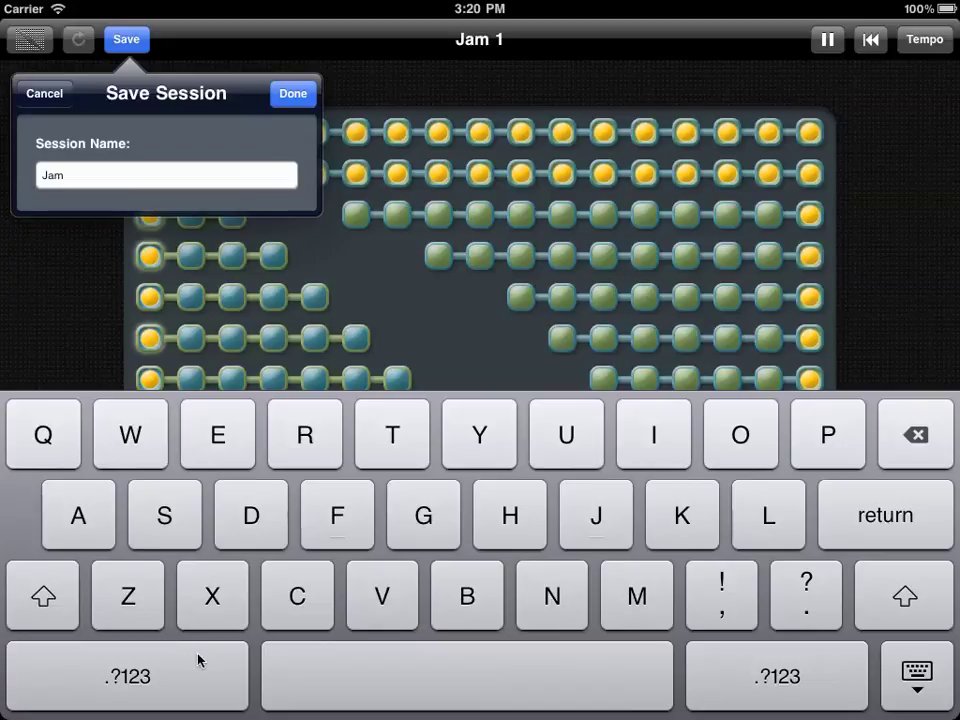
{"action": "left_click", "coordinate": [200, 665]}
{"action": "type", "text": "2"}
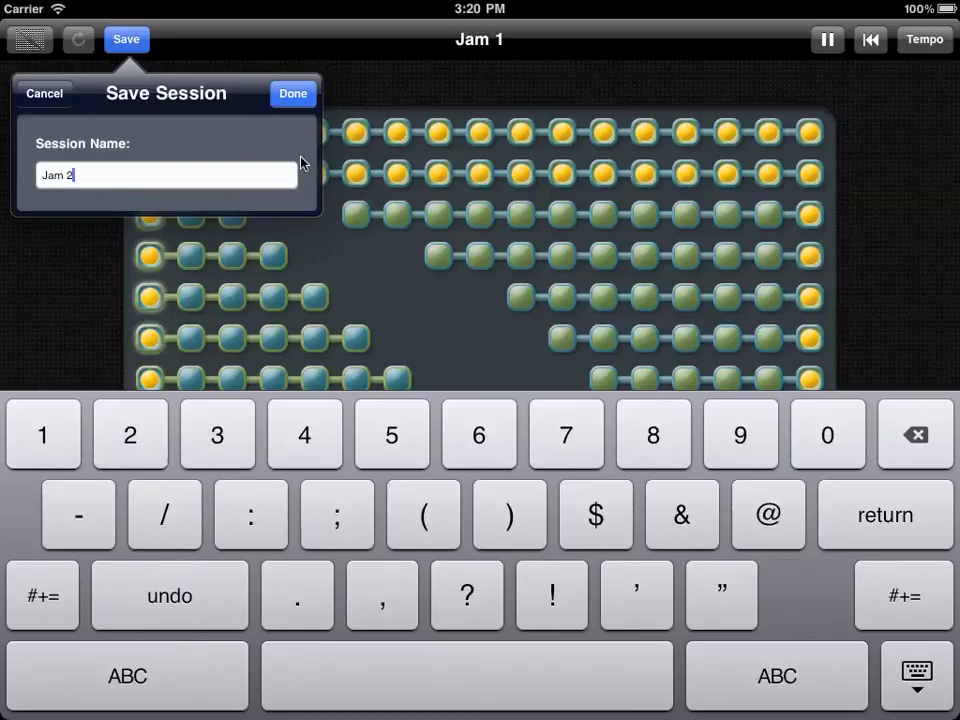
{"action": "left_click", "coordinate": [292, 94]}
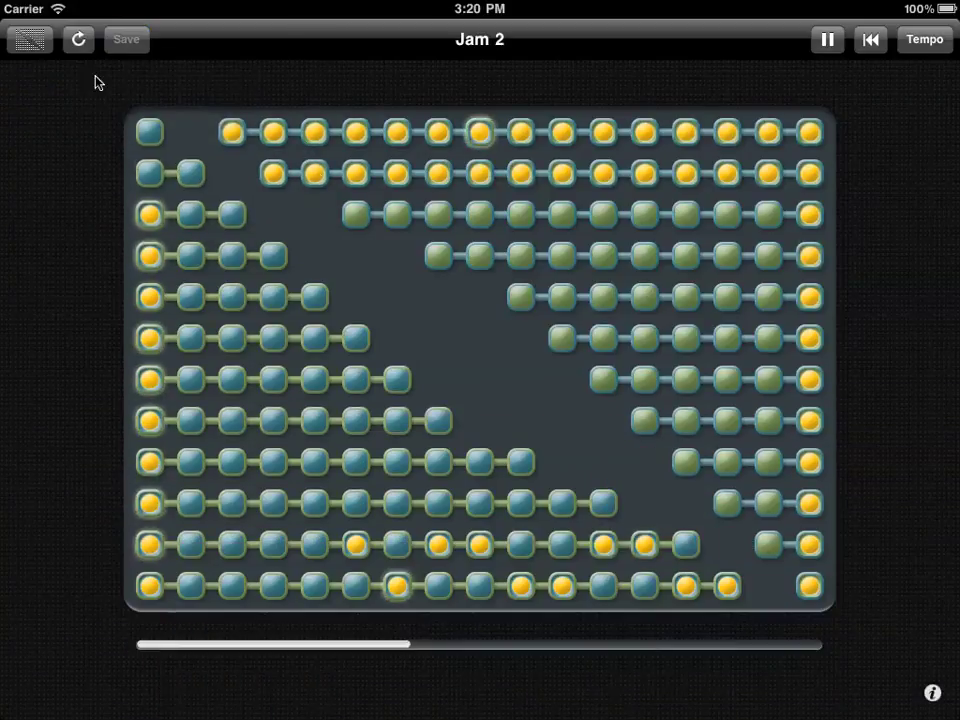
Load Jam 1, Jam 2, Jam 1, then Jam 2 again, and switch off step 6 of row 11.
{"action": "left_click", "coordinate": [22, 44]}
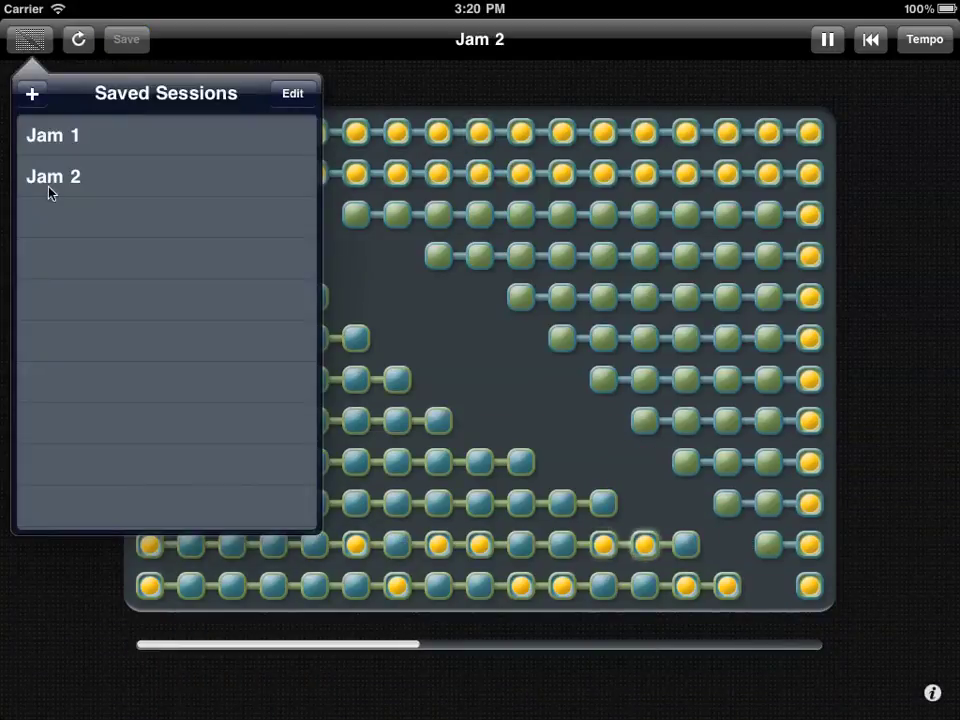
{"action": "left_click", "coordinate": [49, 150]}
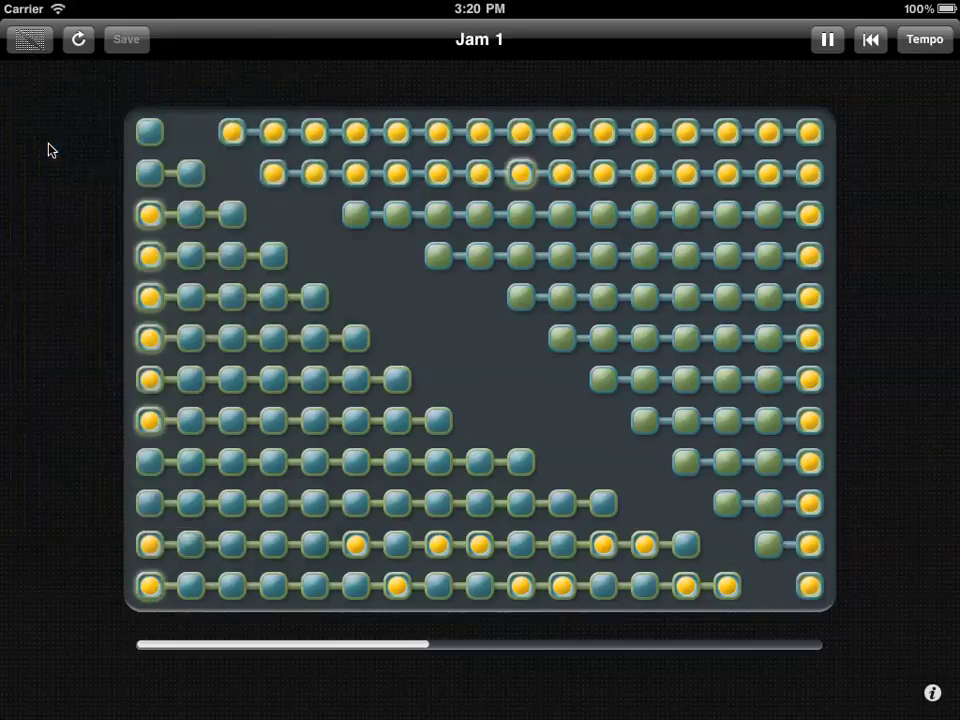
{"action": "left_click", "coordinate": [33, 40]}
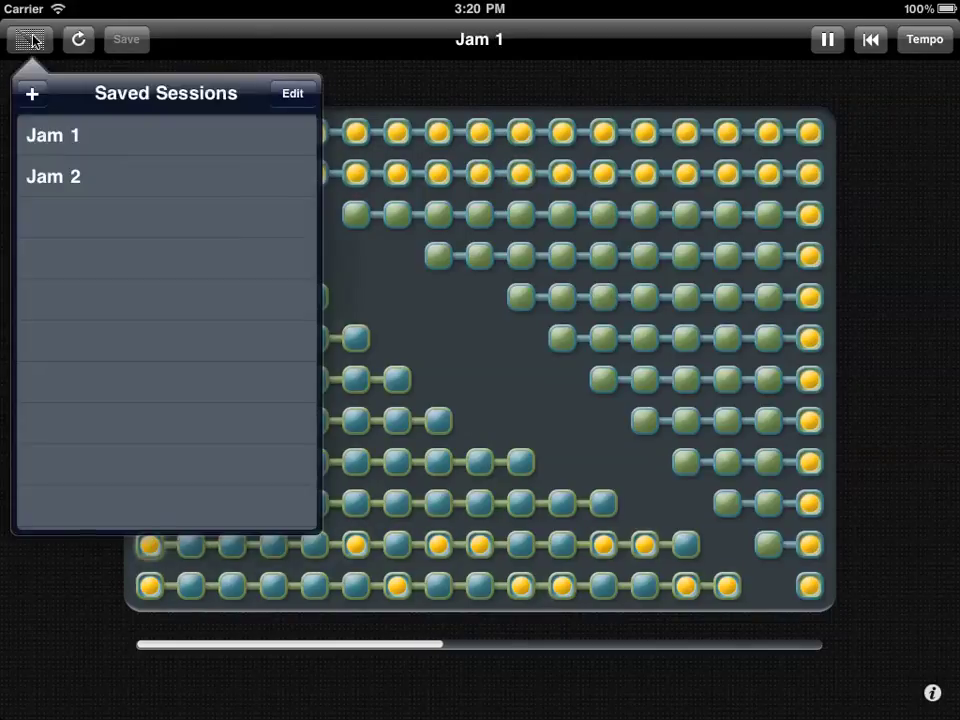
{"action": "left_click", "coordinate": [50, 177]}
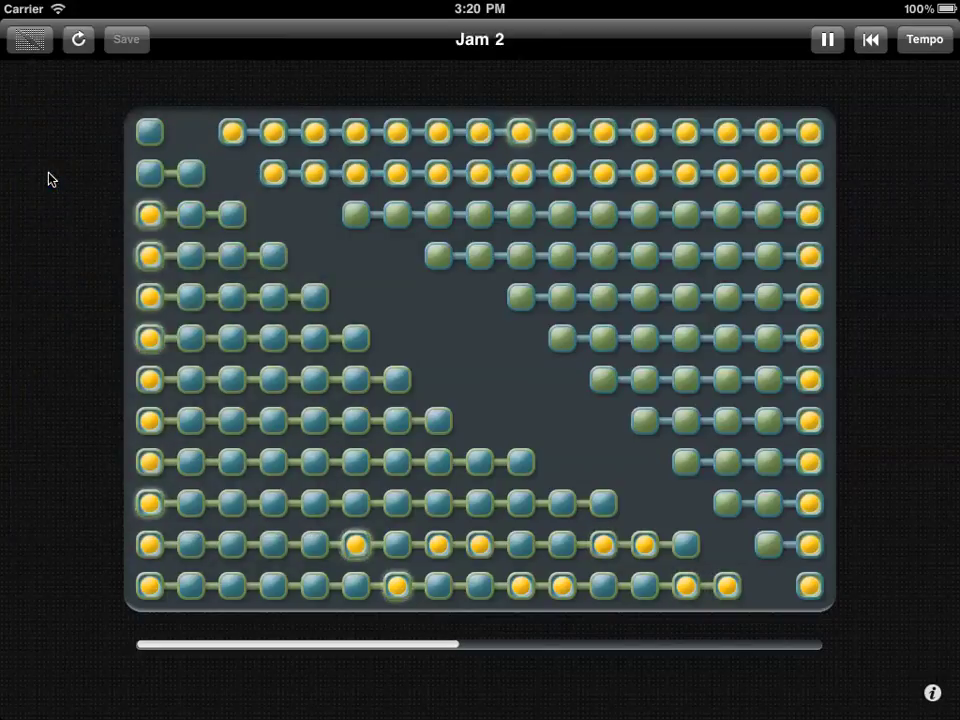
{"action": "left_click", "coordinate": [33, 40]}
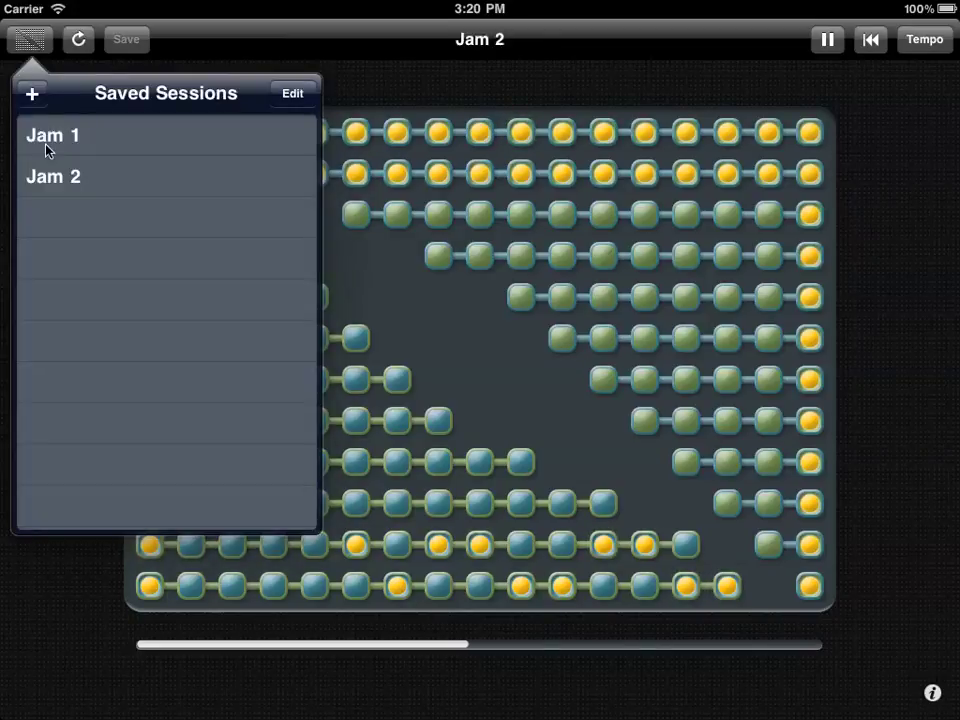
{"action": "left_click", "coordinate": [46, 140]}
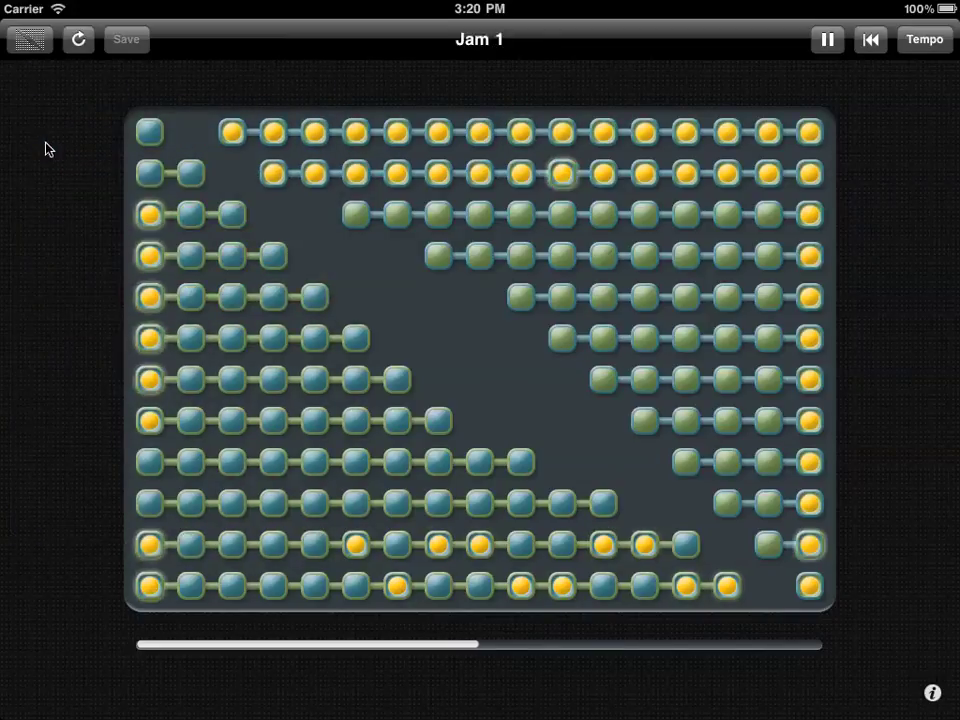
{"action": "left_click", "coordinate": [34, 41]}
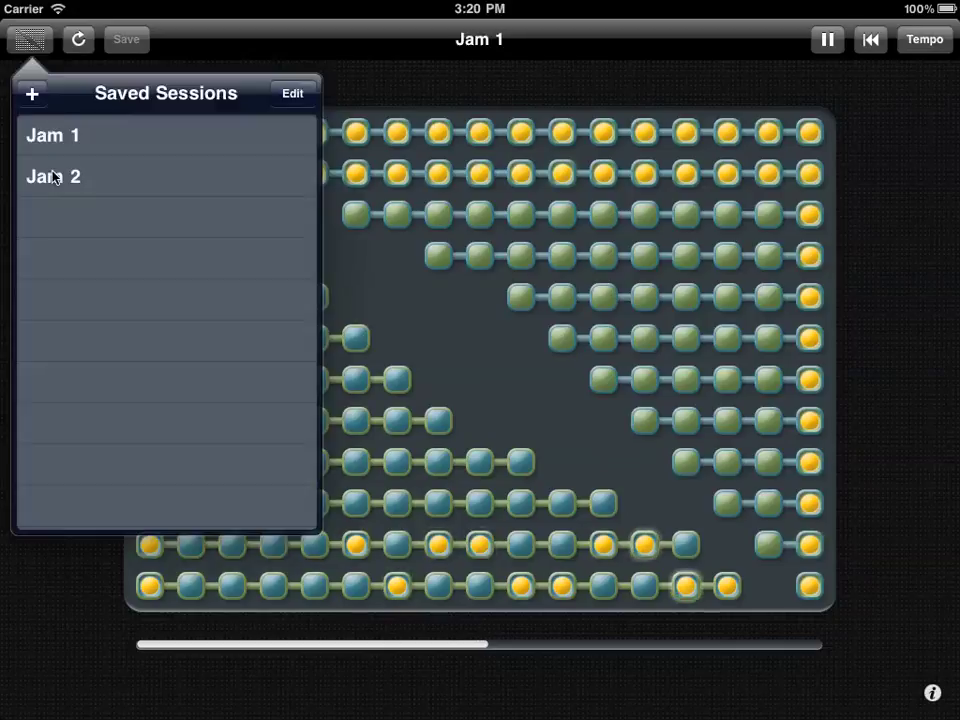
{"action": "left_click", "coordinate": [53, 178]}
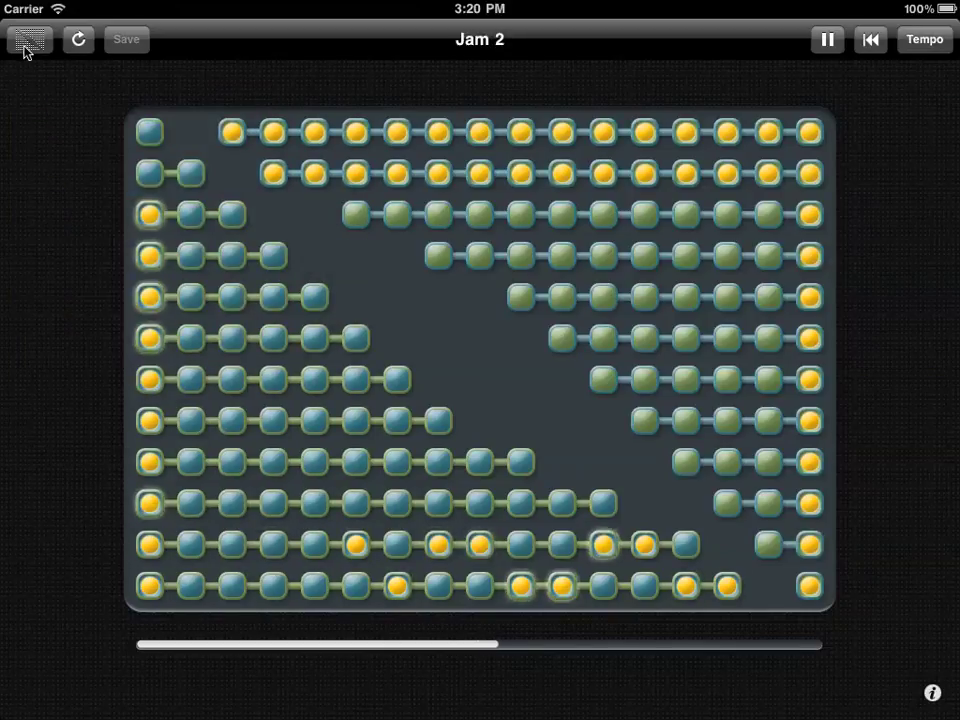
{"action": "left_click", "coordinate": [356, 546]}
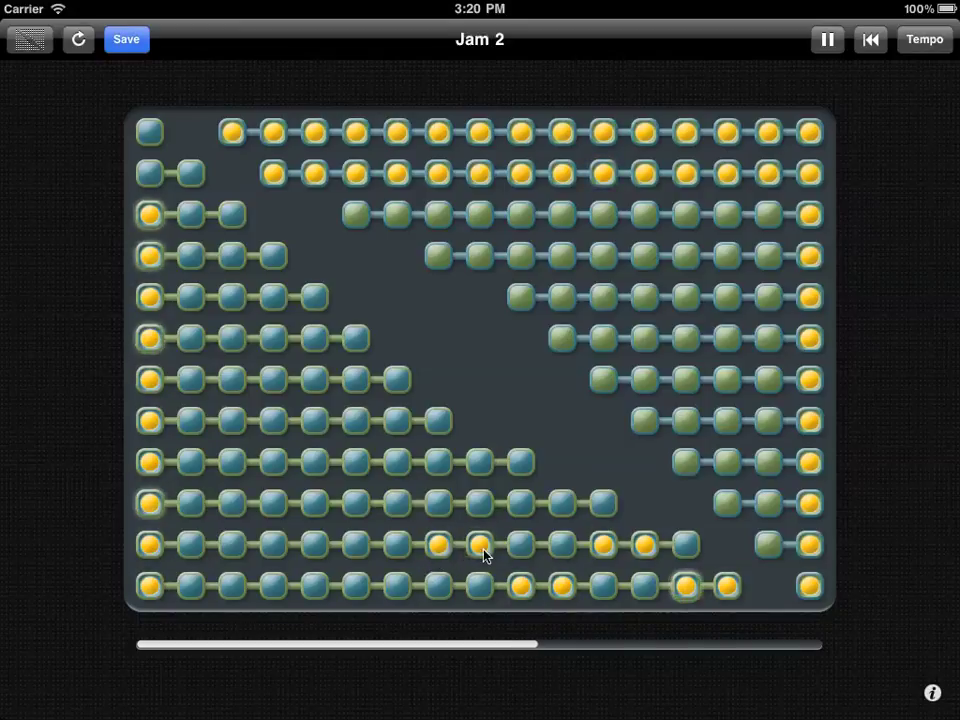
Turn off the remaining inner steps of rows 11 and 12 and save Jam 2.
{"action": "left_click", "coordinate": [560, 586]}
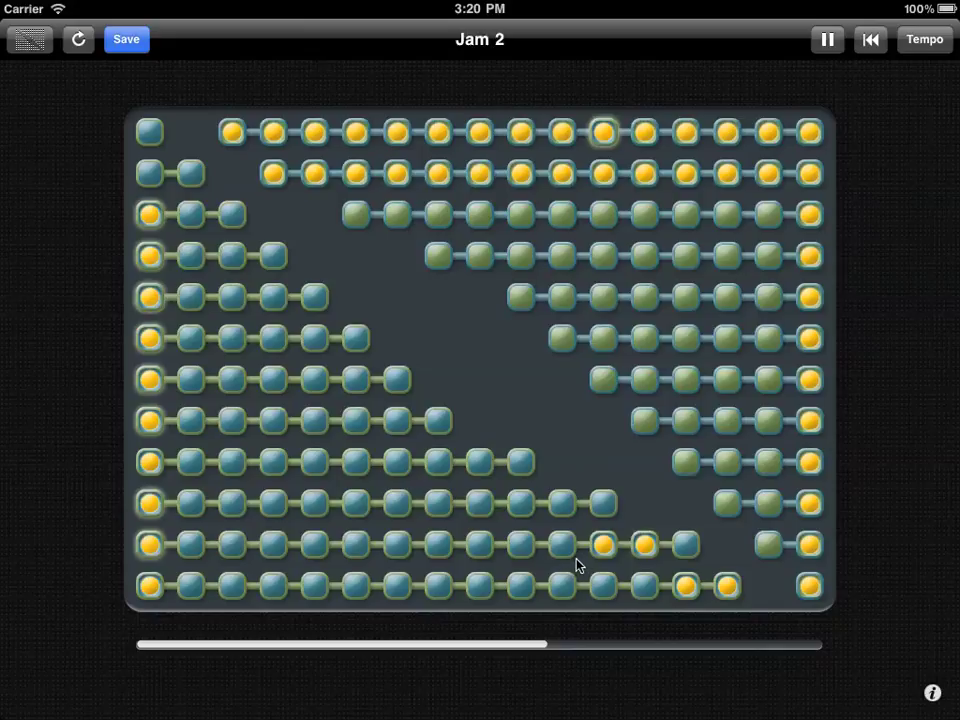
{"action": "left_click", "coordinate": [604, 546]}
{"action": "left_click", "coordinate": [562, 545]}
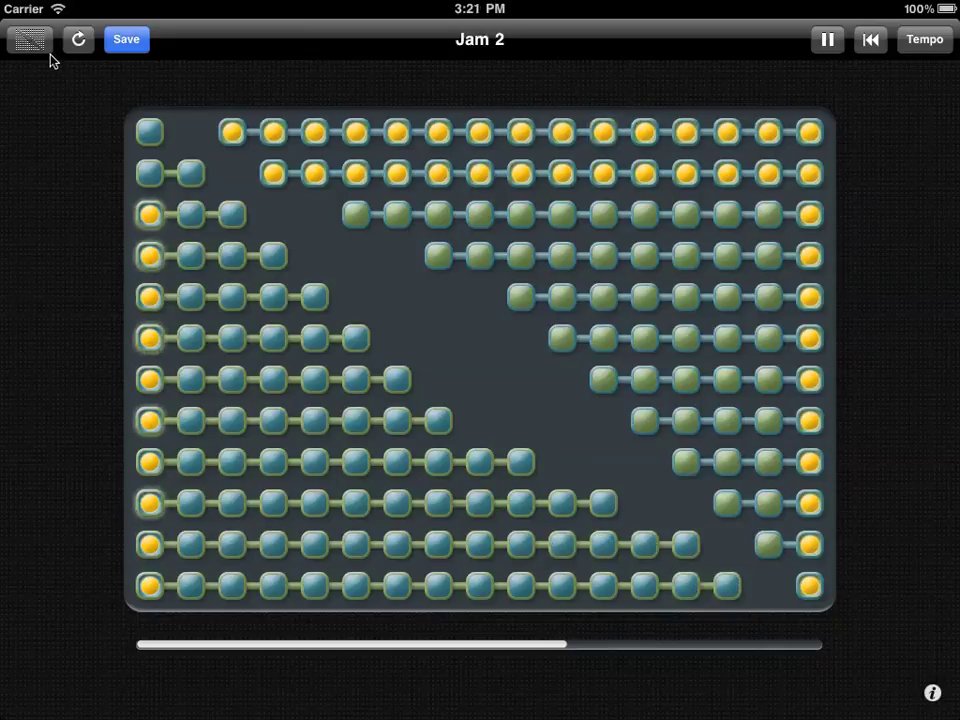
{"action": "left_click", "coordinate": [130, 42]}
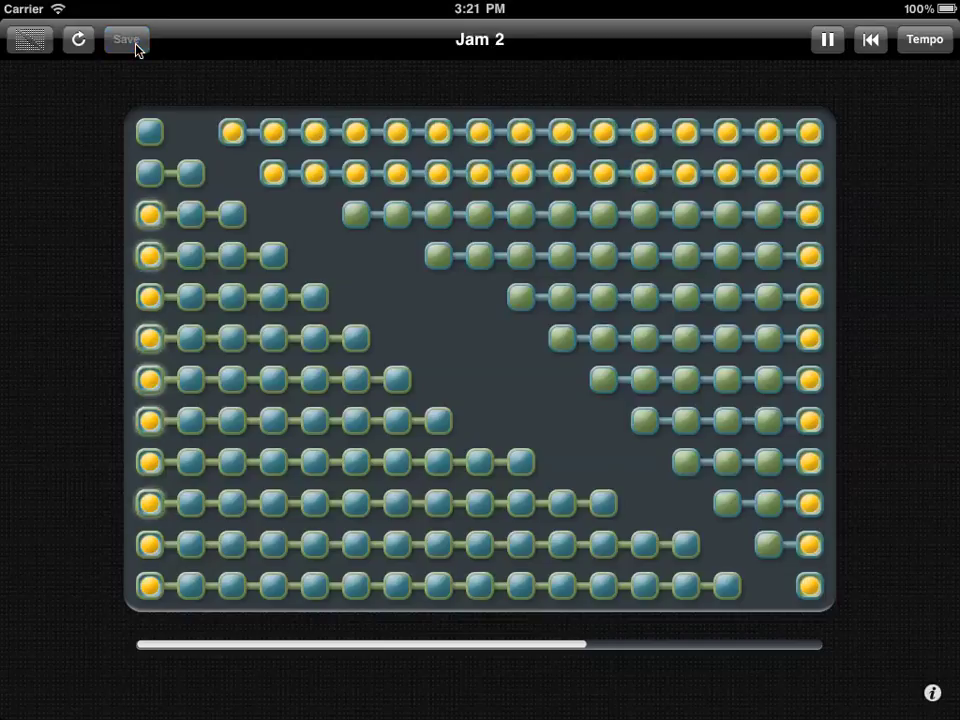
{"action": "left_click", "coordinate": [31, 41]}
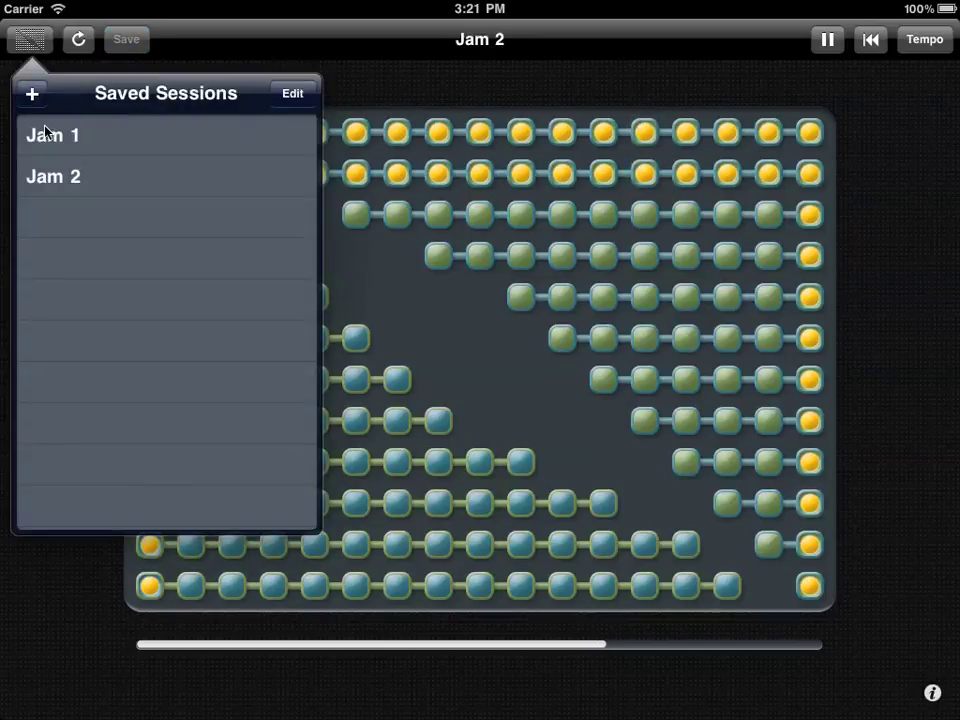
{"action": "left_click", "coordinate": [107, 142]}
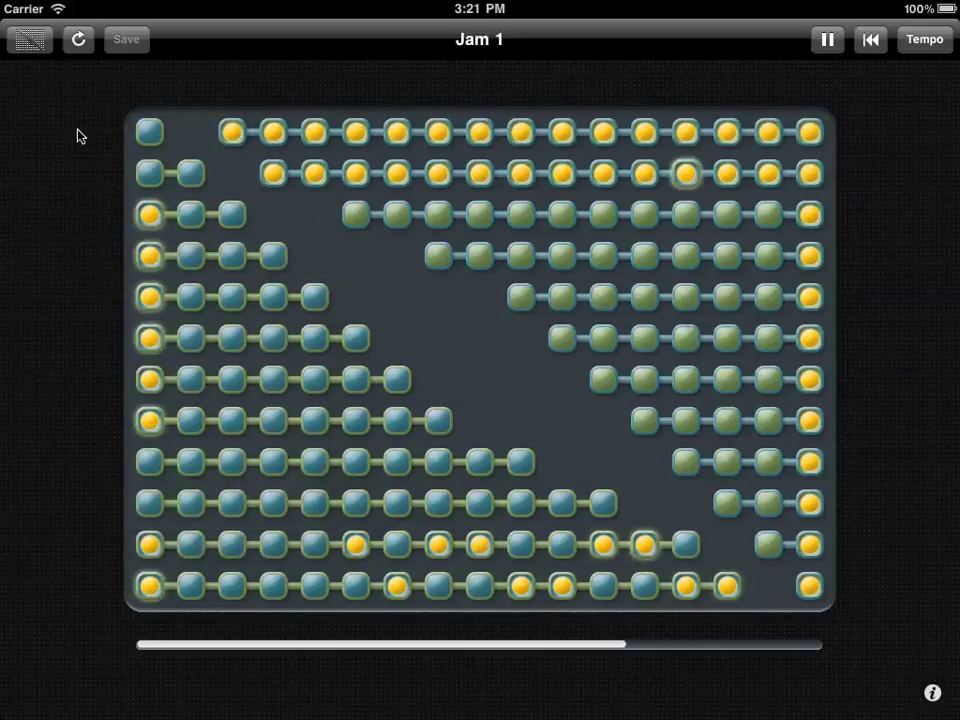
{"action": "left_click", "coordinate": [29, 40]}
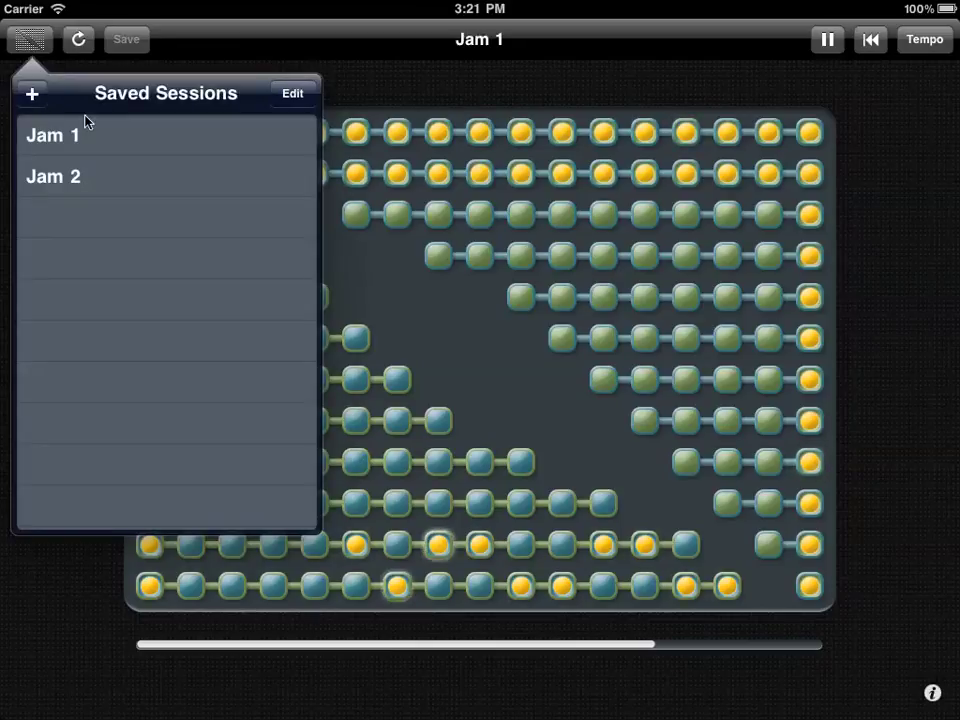
{"action": "left_click", "coordinate": [142, 186]}
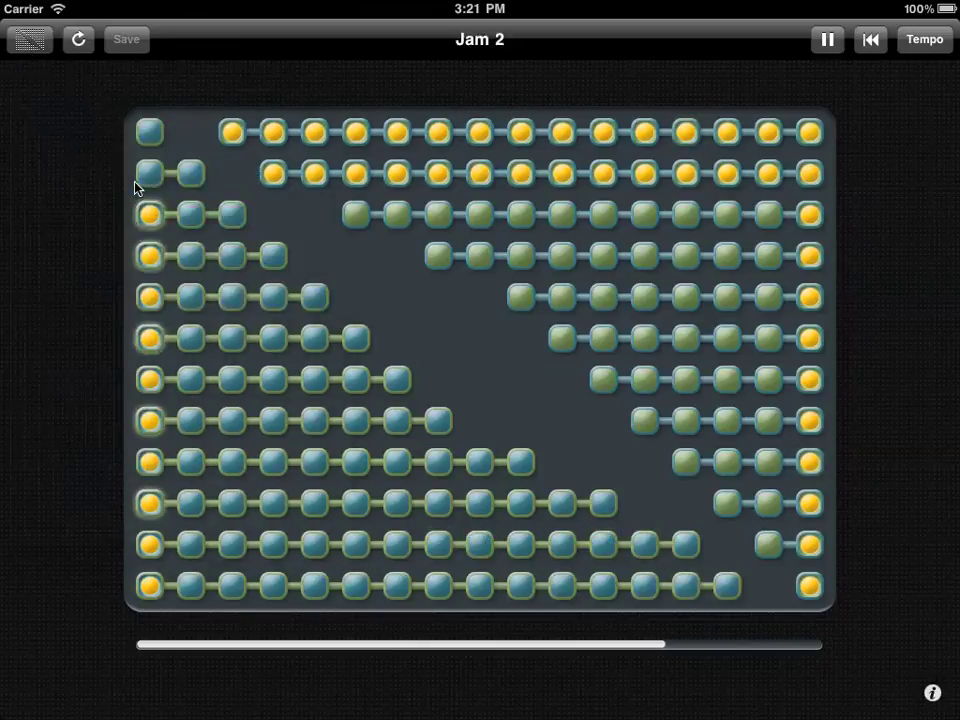